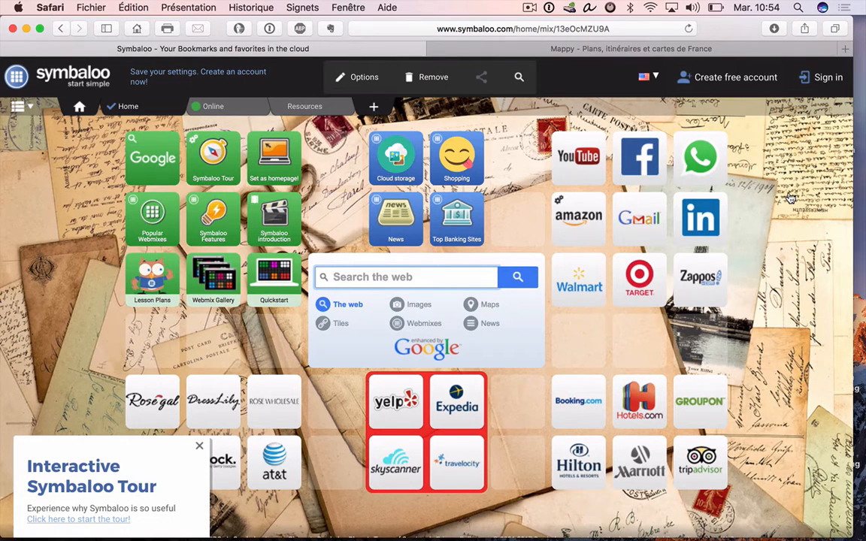
- Open the YouTube tile to see where it leads and close both its tab and the Mappy tab
{"action": "left_click", "coordinate": [578, 157]}
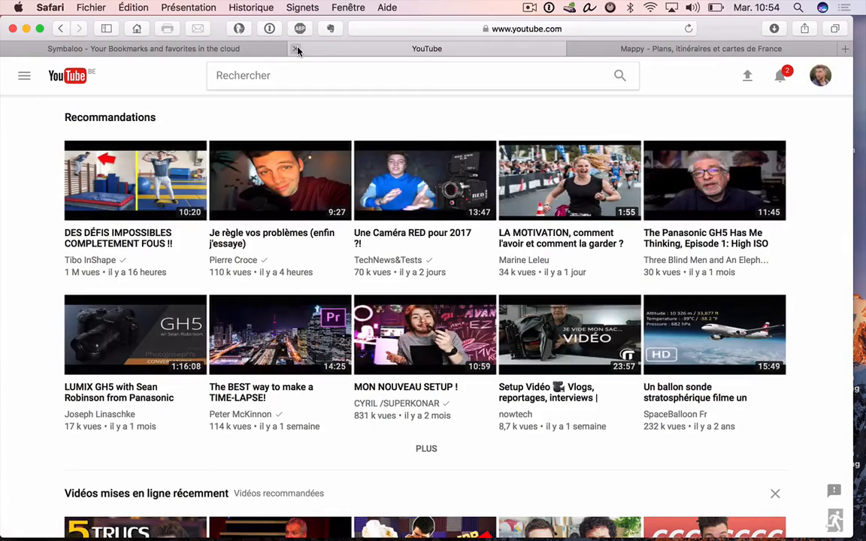
{"action": "left_click", "coordinate": [295, 49]}
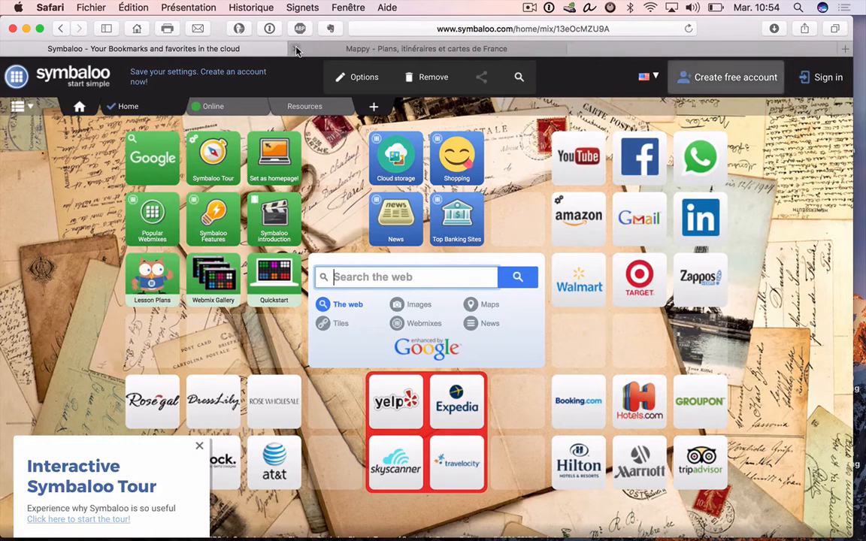
{"action": "left_click", "coordinate": [296, 49]}
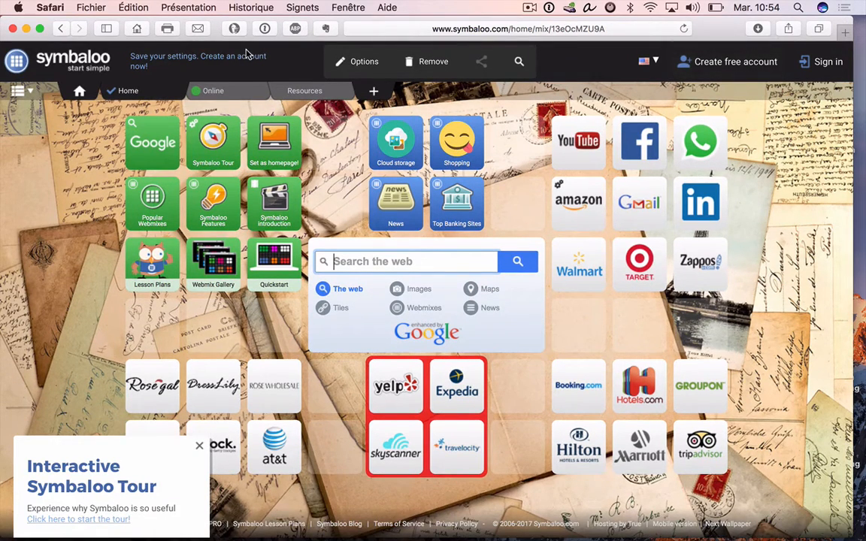
- Dismiss the interactive tour offer and switch the Symbaloo interface language to Français
{"action": "left_click", "coordinate": [199, 446]}
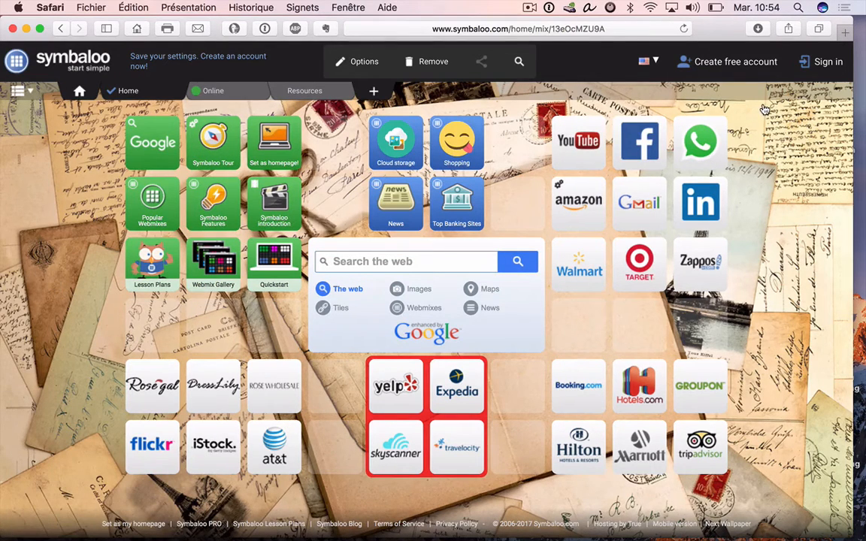
{"action": "left_click", "coordinate": [650, 62]}
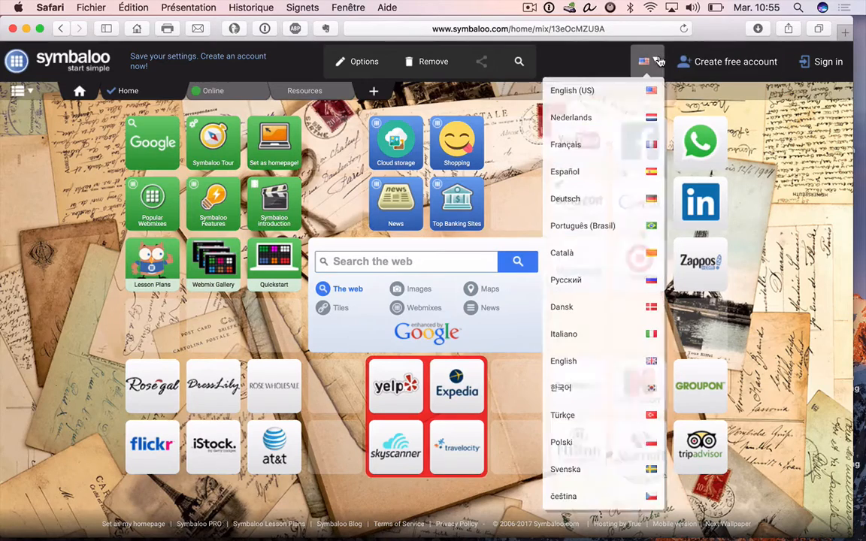
{"action": "left_click", "coordinate": [613, 143]}
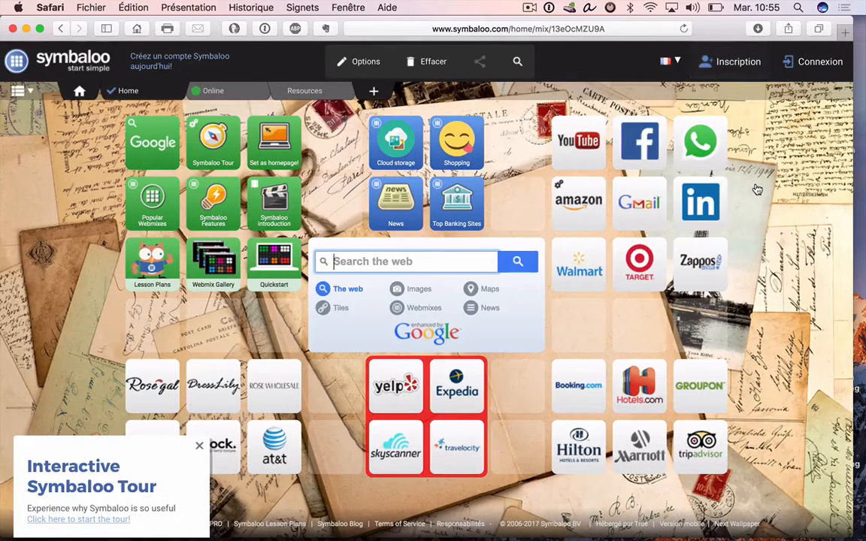
{"action": "left_click", "coordinate": [725, 66]}
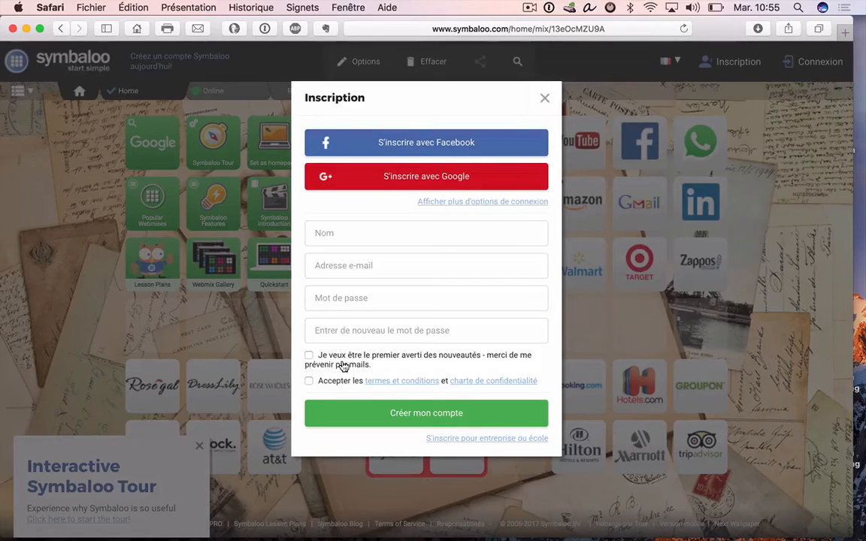
{"action": "left_click", "coordinate": [310, 384]}
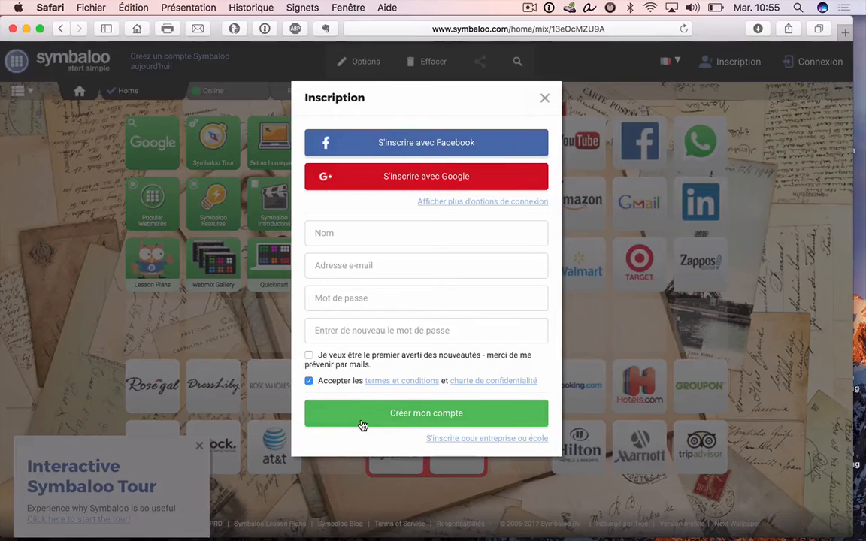
{"action": "left_click", "coordinate": [543, 99]}
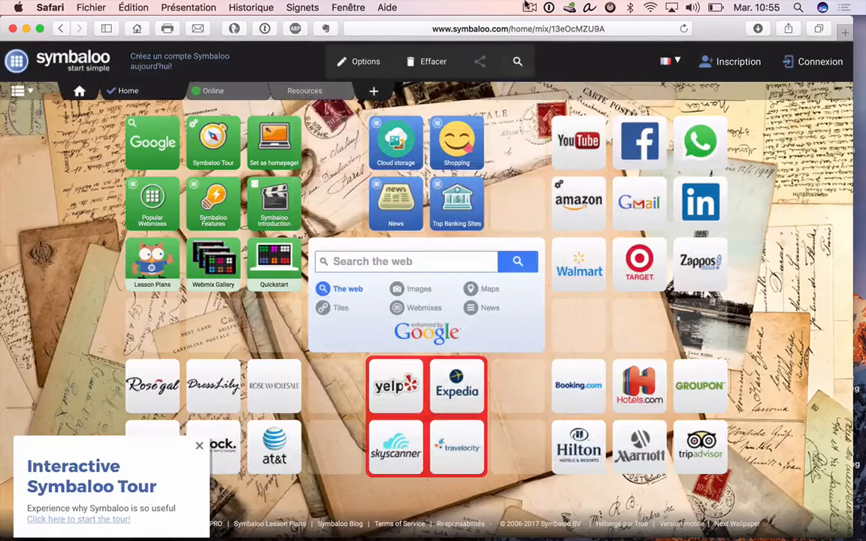
{"action": "left_click", "coordinate": [529, 7]}
{"action": "left_click", "coordinate": [545, 36]}
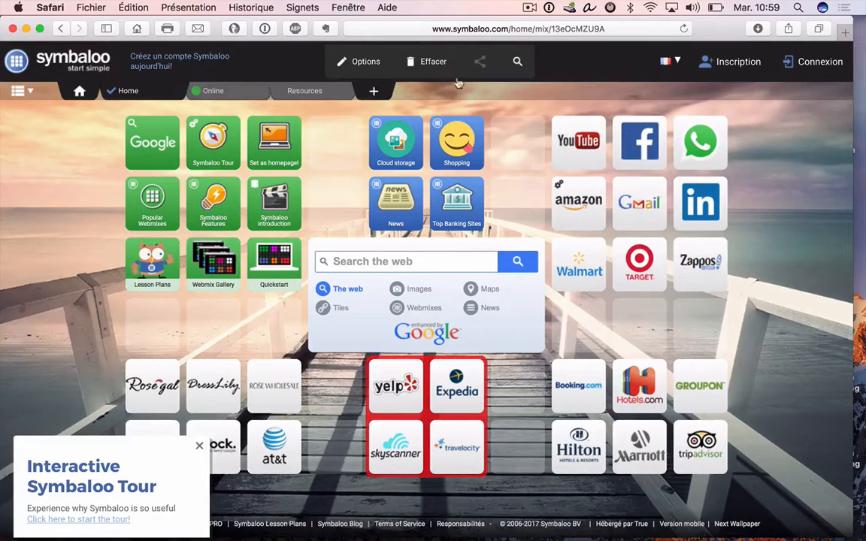
- Sign in to Symbaloo with the Facebook account
{"action": "left_click", "coordinate": [818, 62]}
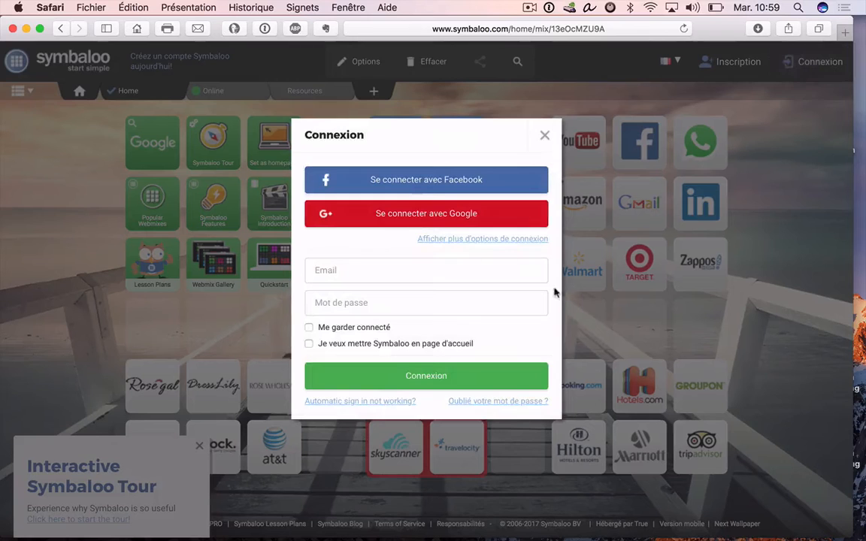
{"action": "left_click", "coordinate": [431, 177]}
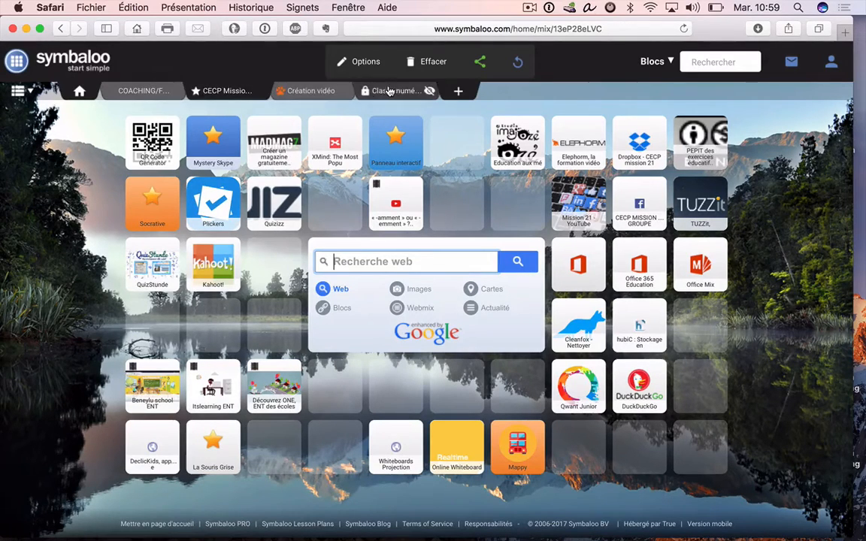
- Add an empty webmix named "Français"
{"action": "left_click", "coordinate": [458, 91]}
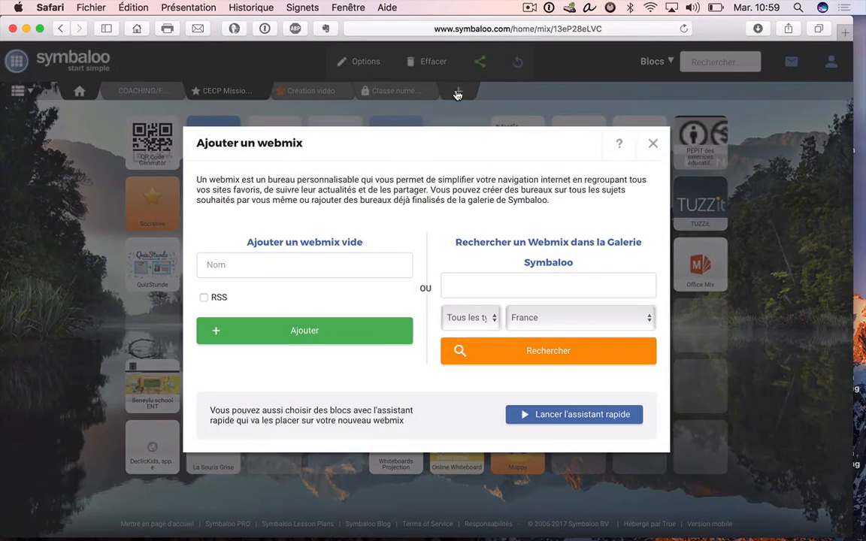
{"action": "left_click", "coordinate": [263, 265]}
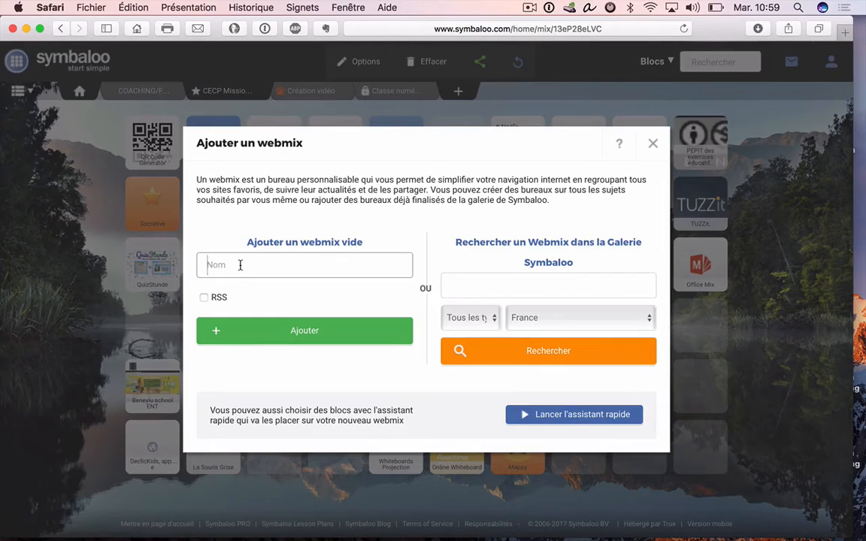
{"action": "type", "text": "Français"}
{"action": "key", "text": "Return"}
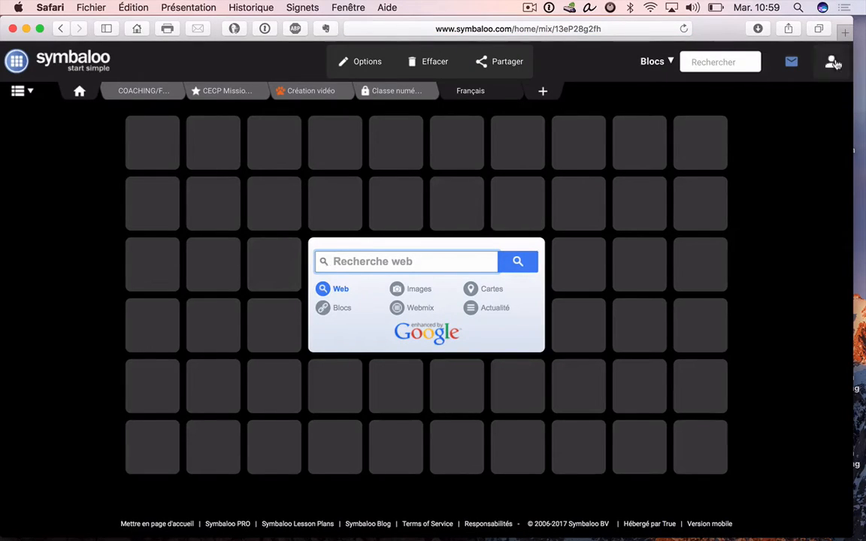
- Open pepit.be in a new tab and go to the Niveau 4 French exercise on completing sentences with "on" or "ont"
{"action": "key", "text": "super+t"}
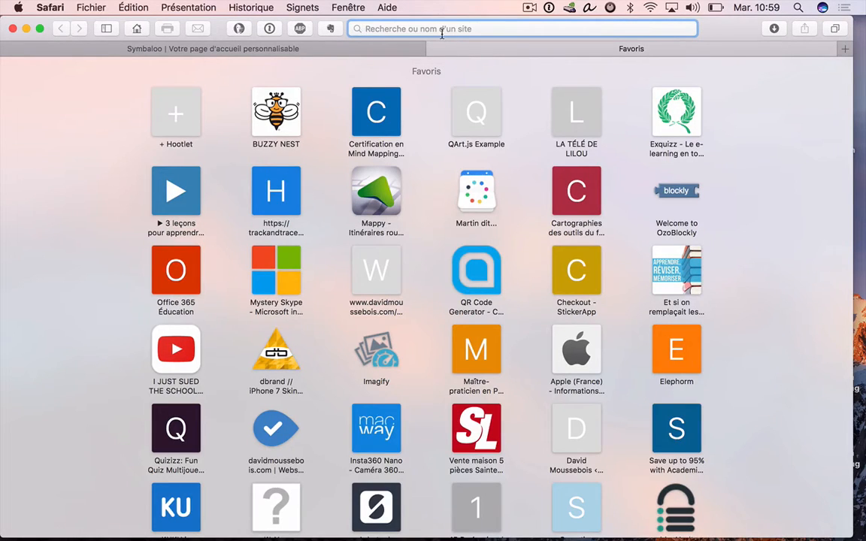
{"action": "type", "text": "pepit.be"}
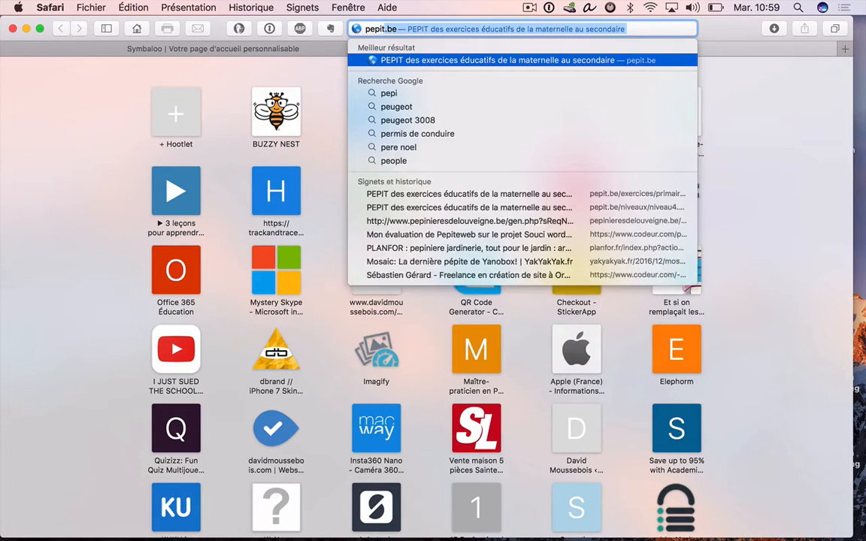
{"action": "key", "text": "Return"}
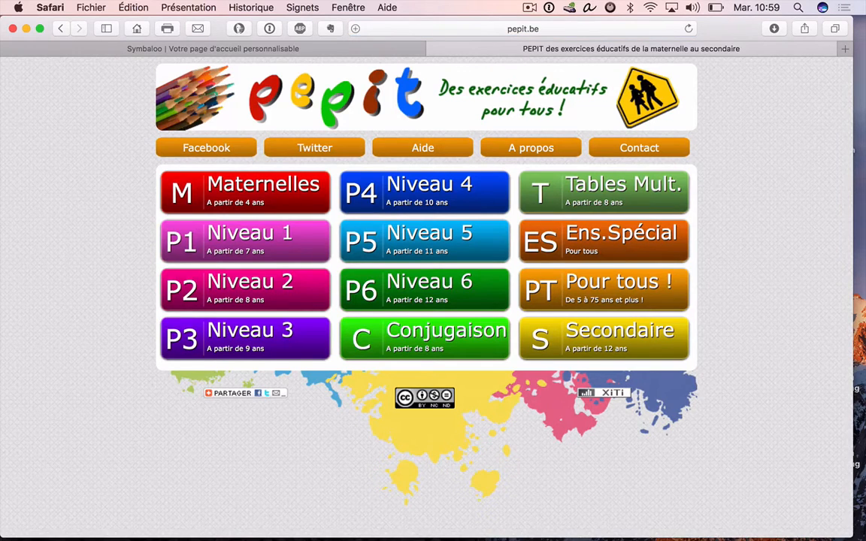
{"action": "left_click", "coordinate": [420, 196]}
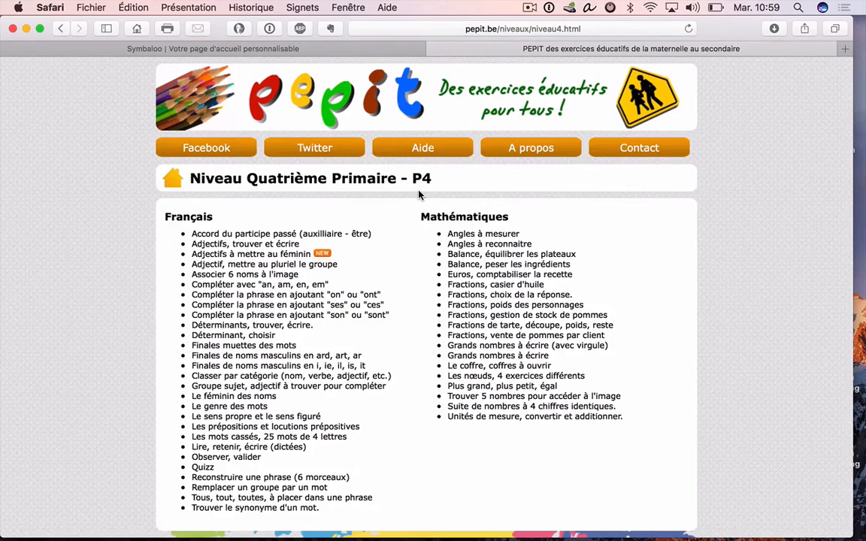
{"action": "left_click", "coordinate": [260, 297]}
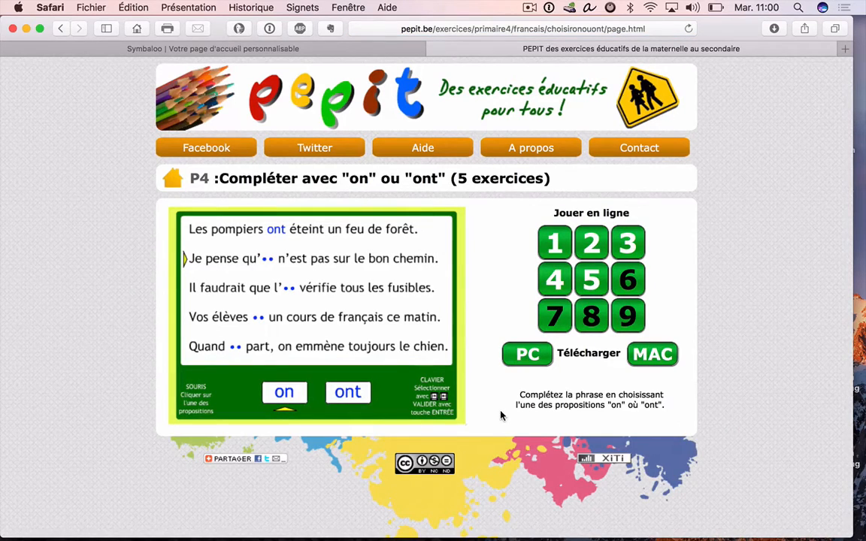
- Launch exercise 1 of the "on" or "ont" series online, allowing Flash to run on the page
{"action": "left_click", "coordinate": [557, 241]}
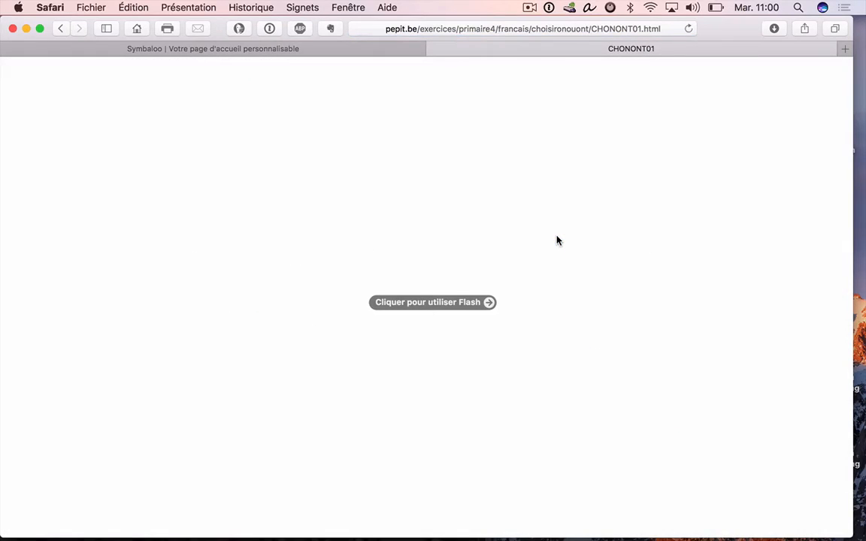
{"action": "left_click", "coordinate": [433, 304]}
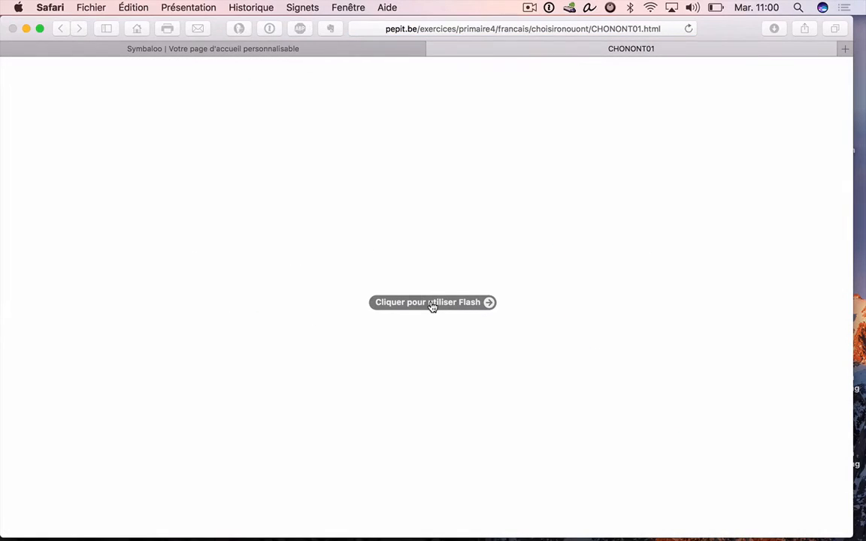
{"action": "left_click", "coordinate": [467, 132]}
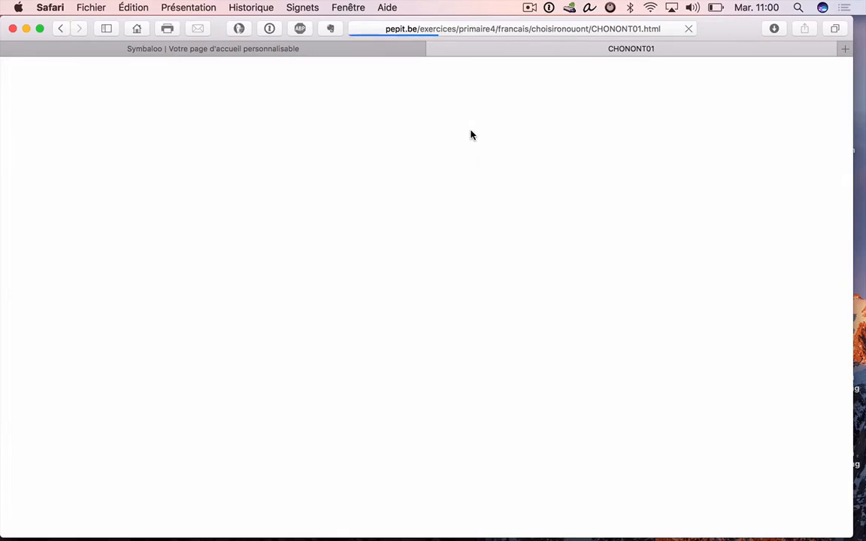
{"action": "scroll", "coordinate": [630, 270], "scroll_direction": "down", "scroll_amount": 2}
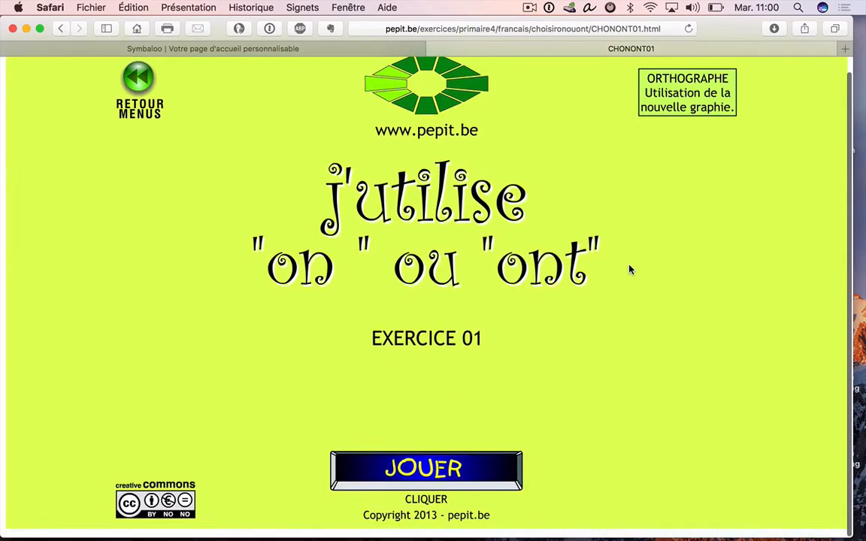
{"action": "scroll", "coordinate": [631, 270], "scroll_direction": "up", "scroll_amount": 2}
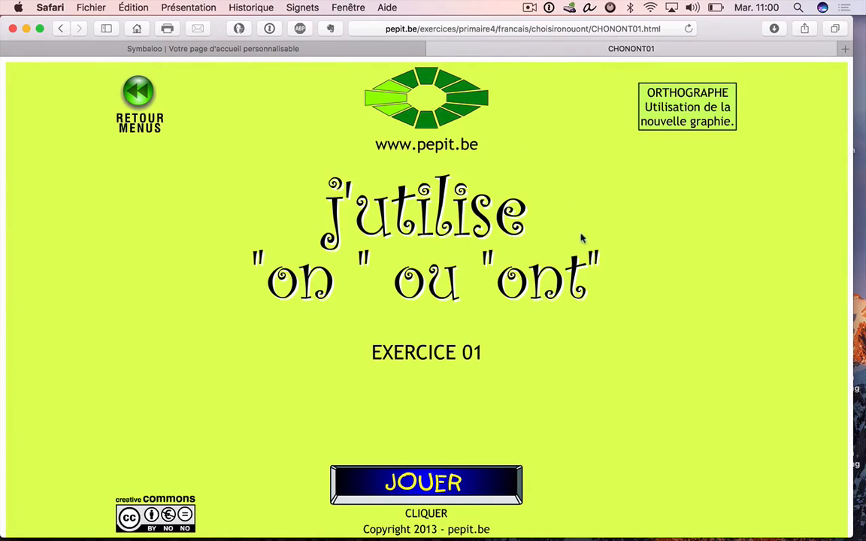
- Copy the full web address of the "on" or "ont" exercise 01 page
{"action": "left_click", "coordinate": [495, 30]}
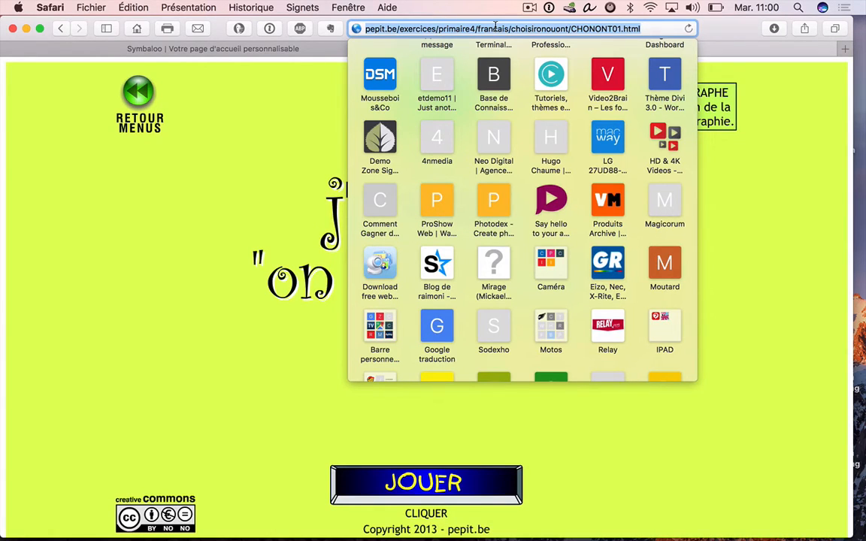
{"action": "left_click", "coordinate": [496, 28]}
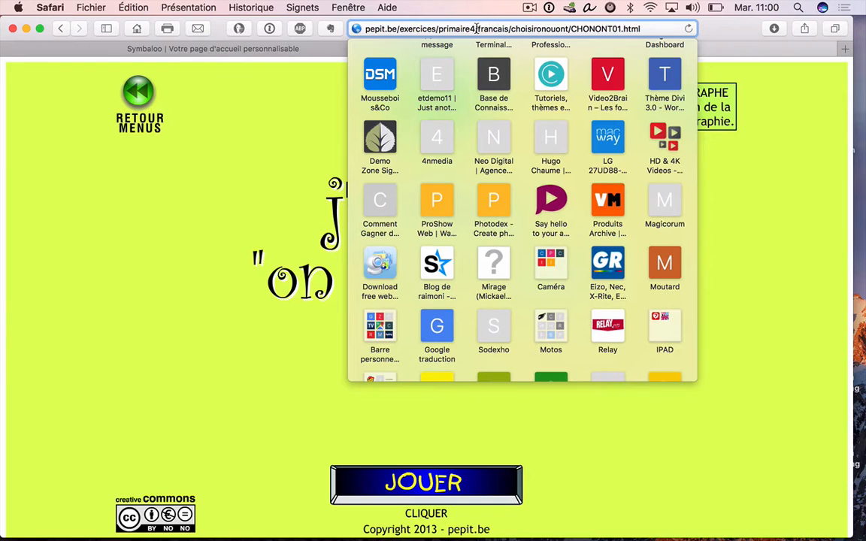
{"action": "right_click", "coordinate": [476, 28]}
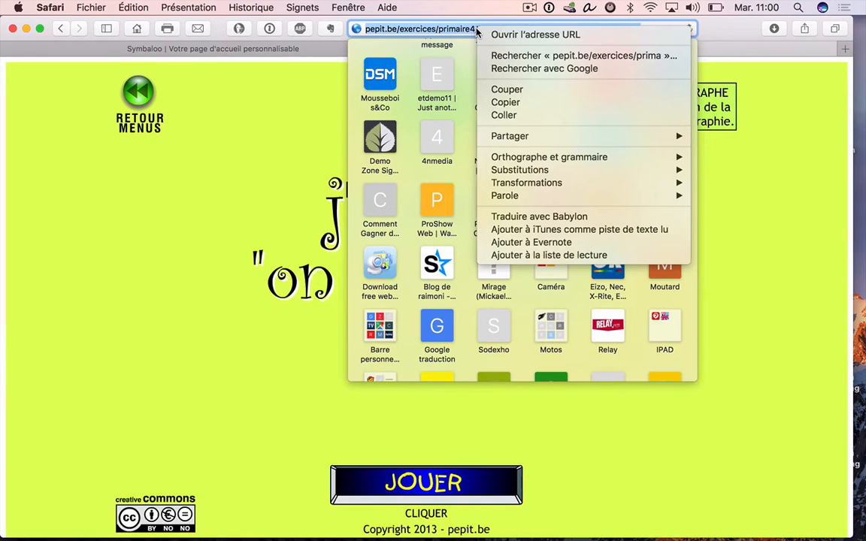
{"action": "left_click", "coordinate": [501, 103]}
{"action": "left_click", "coordinate": [310, 89]}
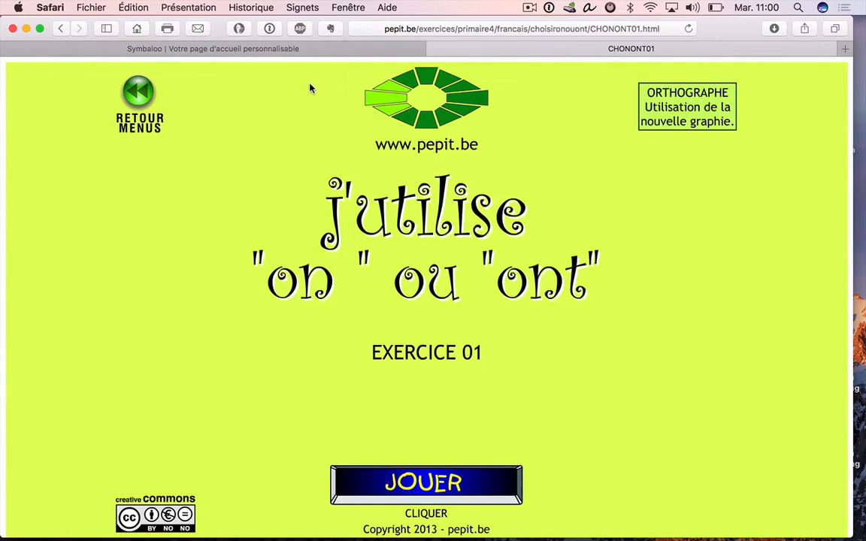
- Create a block in the first cell of the Français webmix in Symbaloo, using the copied exercise address as its website link
{"action": "left_click", "coordinate": [339, 49]}
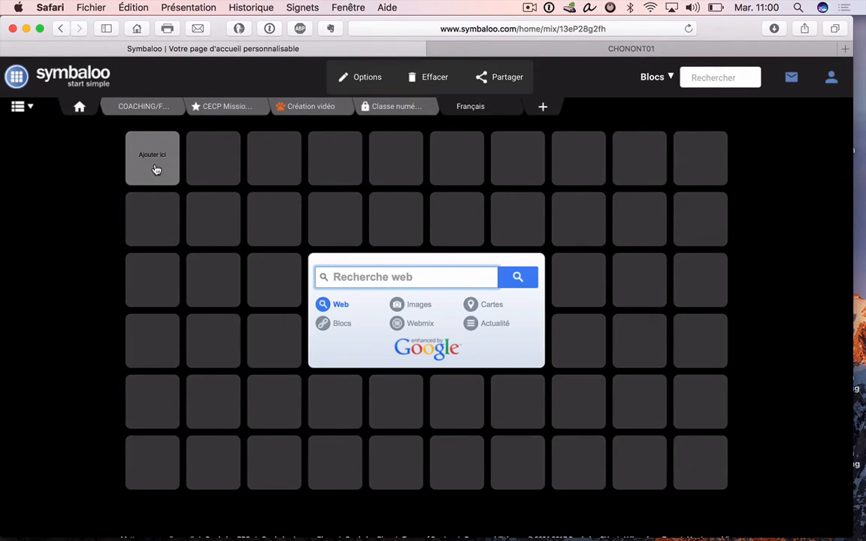
{"action": "left_click", "coordinate": [157, 170]}
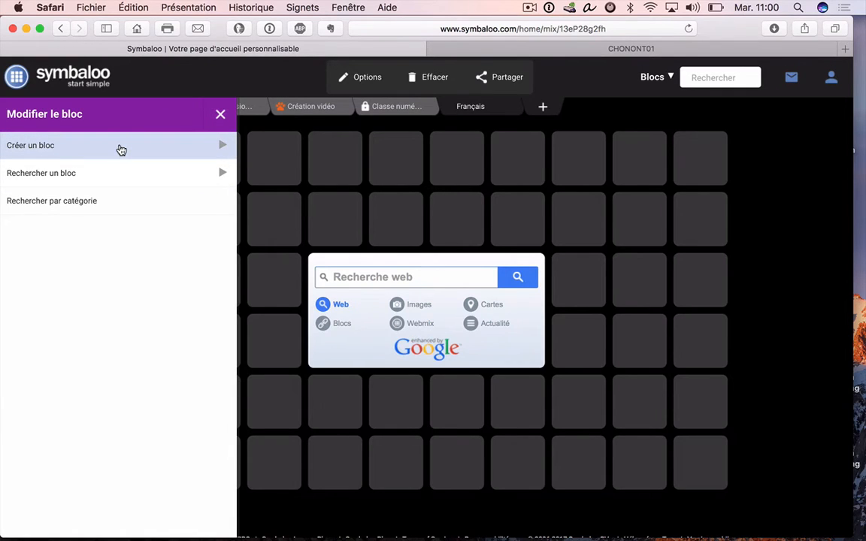
{"action": "left_click", "coordinate": [121, 150]}
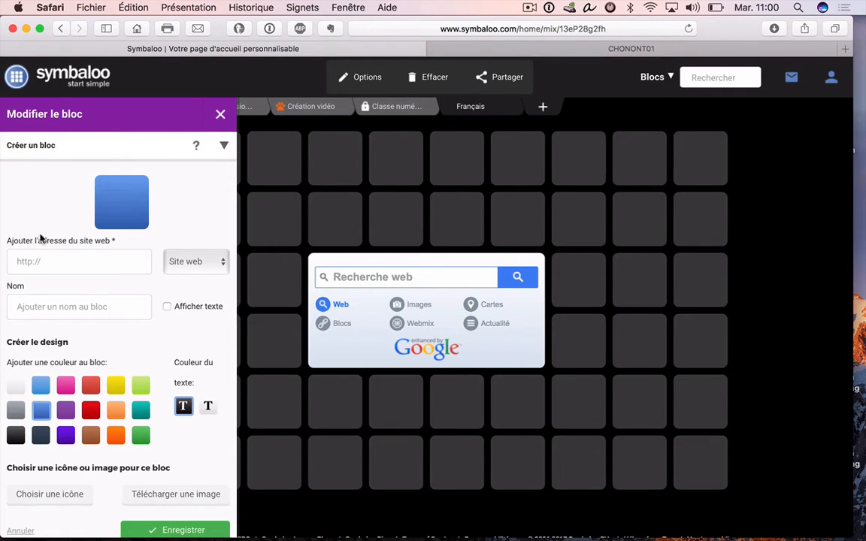
{"action": "left_click", "coordinate": [28, 261]}
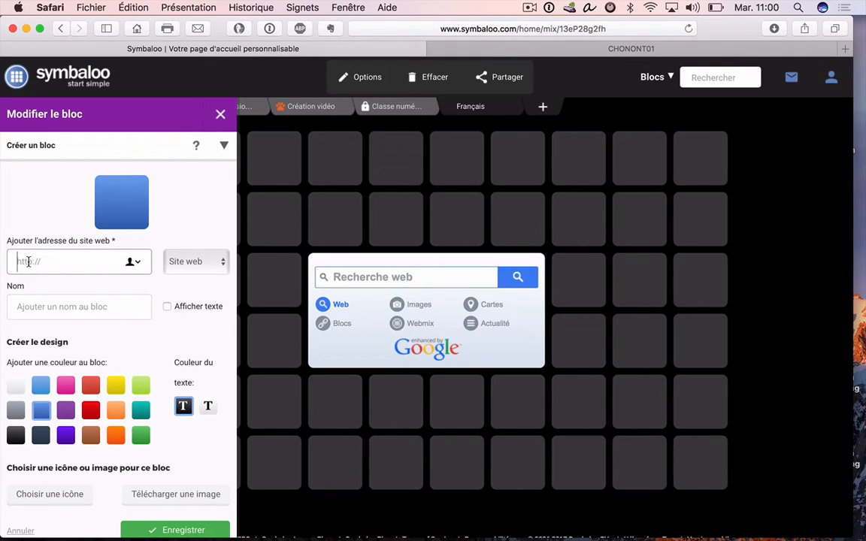
{"action": "key", "text": "super+v"}
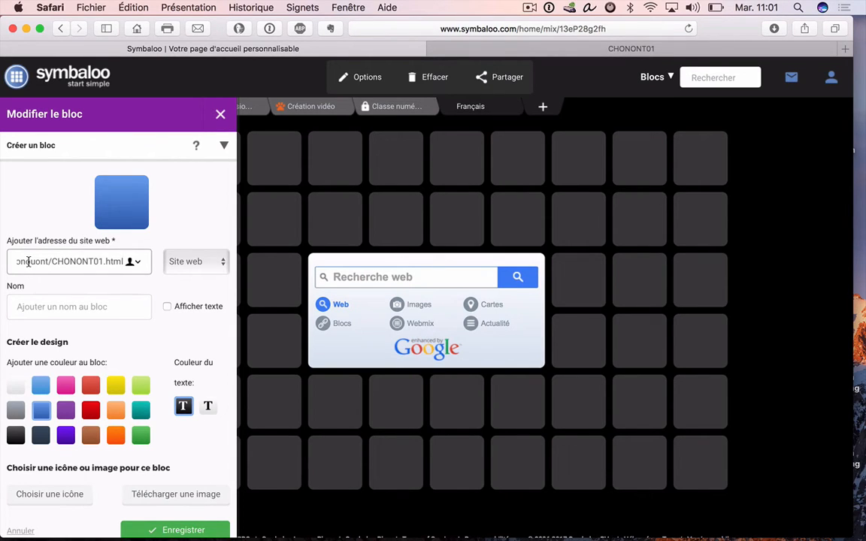
{"action": "right_click", "coordinate": [37, 262]}
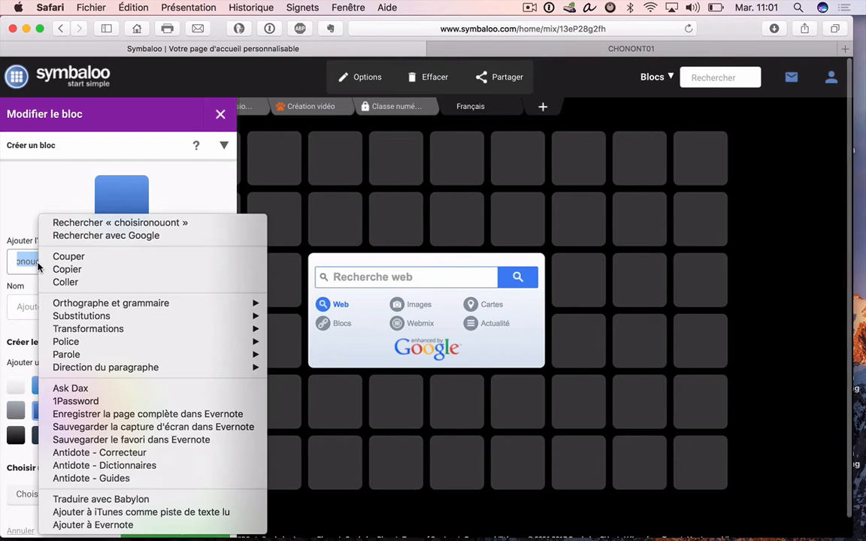
{"action": "left_click", "coordinate": [29, 213]}
- Name the new block "Ont/on" and show that text on the block
{"action": "left_click", "coordinate": [32, 312]}
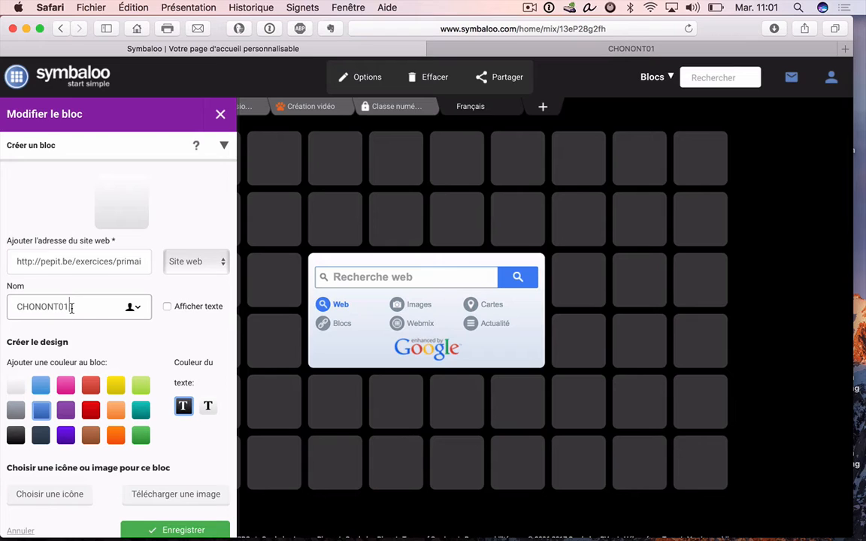
{"action": "left_click_drag", "start_coordinate": [71, 308], "coordinate": [5, 314]}
{"action": "key", "text": "BackSpace"}
{"action": "key", "text": "BackSpace"}
{"action": "key", "text": "BackSpace"}
{"action": "key", "text": "BackSpace"}
{"action": "key", "text": "BackSpace"}
{"action": "key", "text": "BackSpace"}
{"action": "key", "text": "BackSpace"}
{"action": "key", "text": "BackSpace"}
{"action": "key", "text": "BackSpace"}
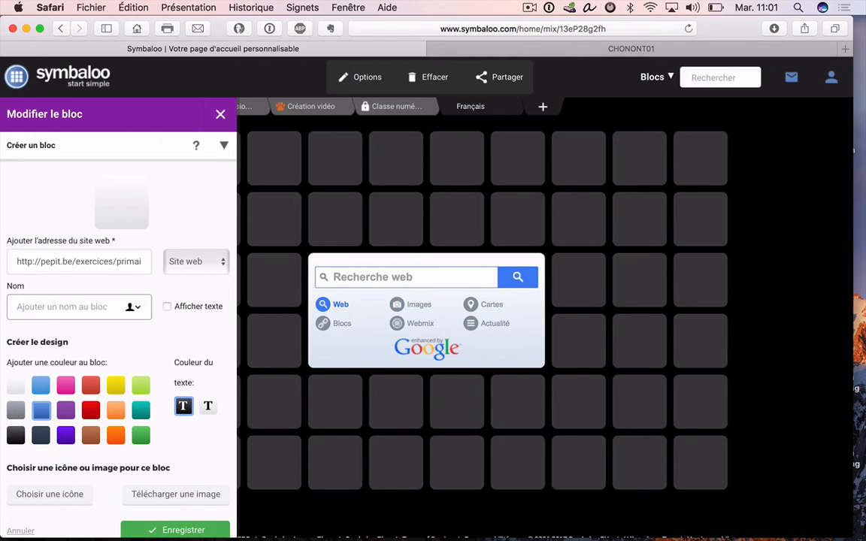
{"action": "type", "text": "Ont/on"}
{"action": "left_click", "coordinate": [167, 307]}
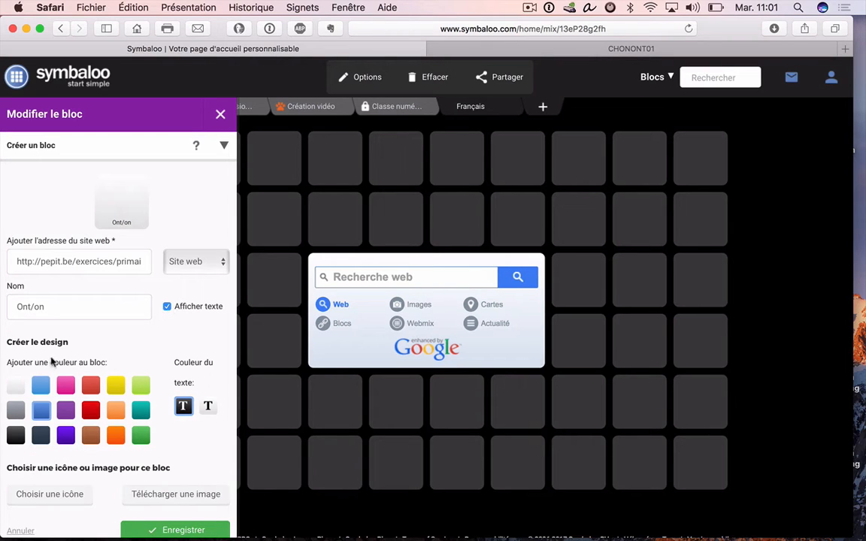
- Give the block a light blue colour and the Flat icon of a report with a magnifying glass, and save it
{"action": "left_click", "coordinate": [42, 386]}
{"action": "scroll", "coordinate": [181, 361], "scroll_direction": "down", "scroll_amount": 3}
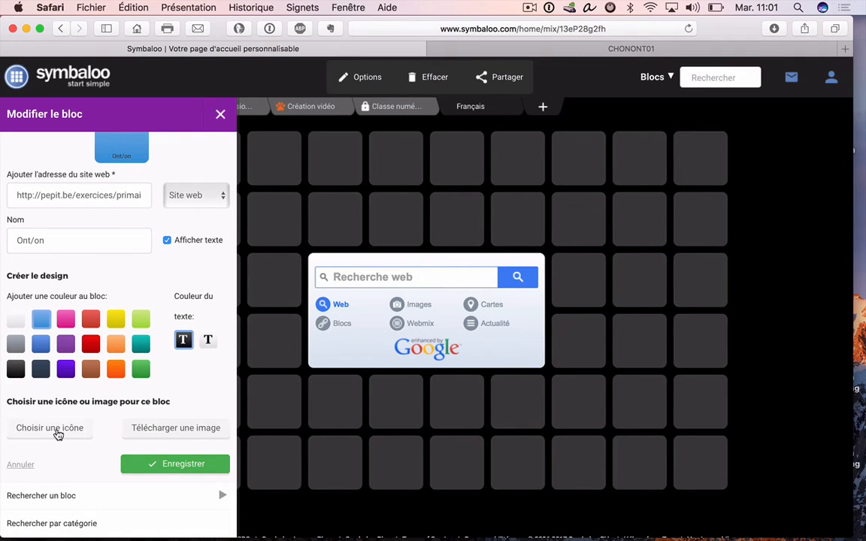
{"action": "left_click", "coordinate": [58, 435]}
{"action": "scroll", "coordinate": [151, 390], "scroll_direction": "down", "scroll_amount": 4}
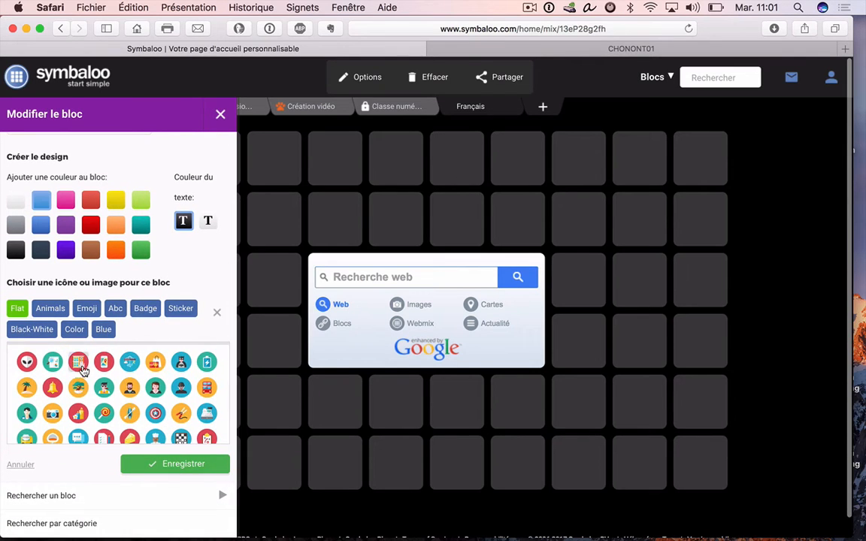
{"action": "scroll", "coordinate": [114, 388], "scroll_direction": "down", "scroll_amount": 2}
{"action": "scroll", "coordinate": [122, 376], "scroll_direction": "down", "scroll_amount": 5}
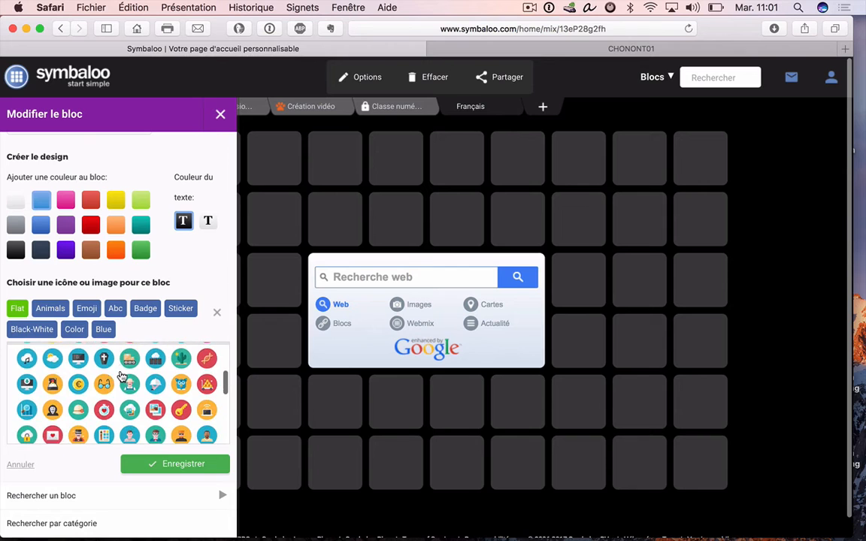
{"action": "scroll", "coordinate": [122, 378], "scroll_direction": "down", "scroll_amount": 2}
{"action": "scroll", "coordinate": [123, 378], "scroll_direction": "up", "scroll_amount": 2}
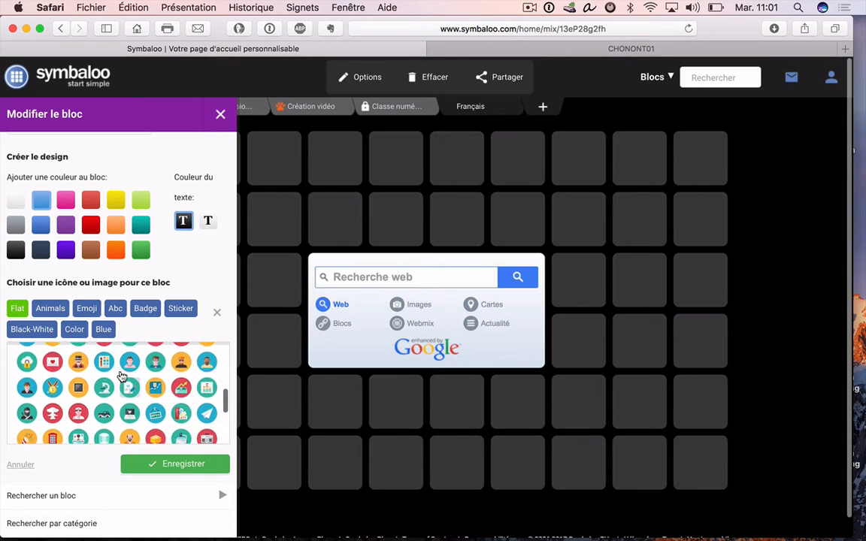
{"action": "scroll", "coordinate": [181, 390], "scroll_direction": "down", "scroll_amount": 5}
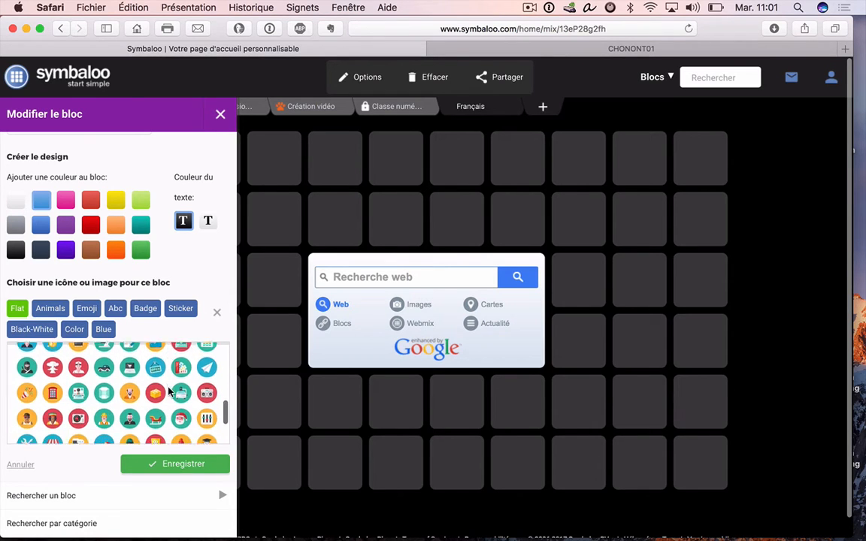
{"action": "scroll", "coordinate": [169, 390], "scroll_direction": "up", "scroll_amount": 10}
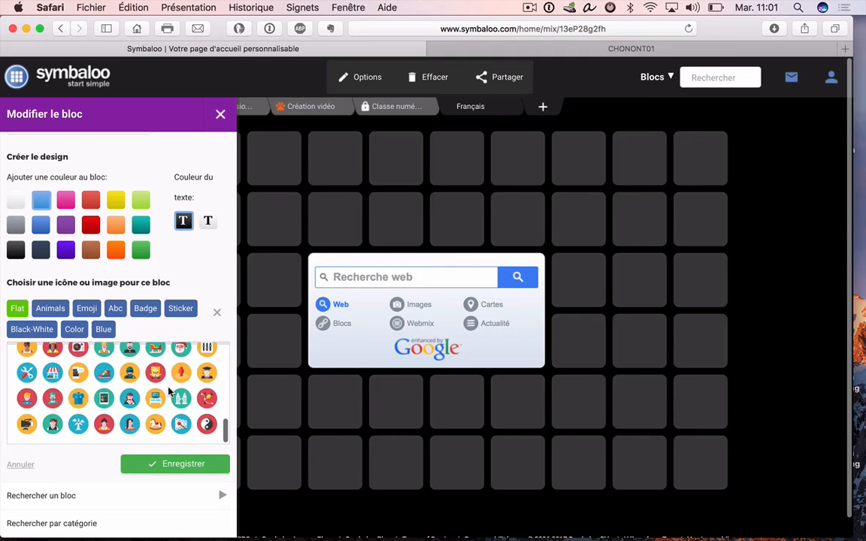
{"action": "scroll", "coordinate": [151, 348], "scroll_direction": "down", "scroll_amount": 5}
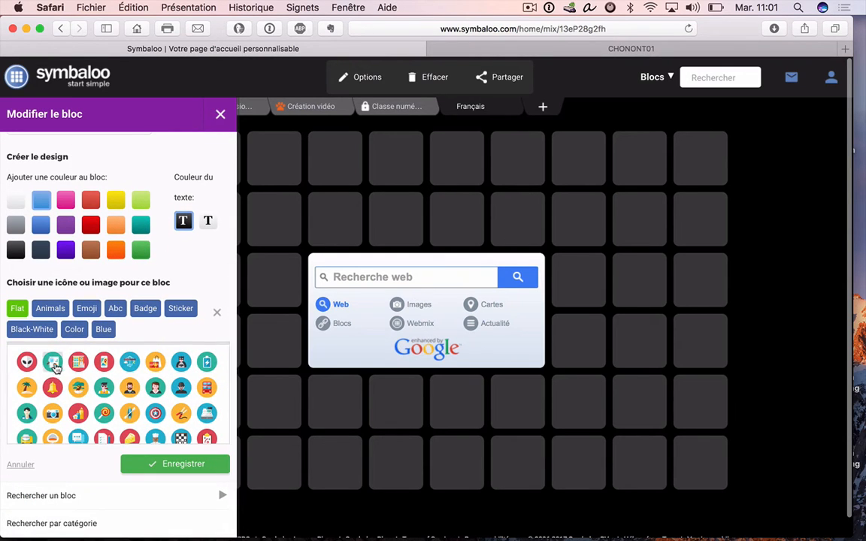
{"action": "left_click", "coordinate": [184, 465]}
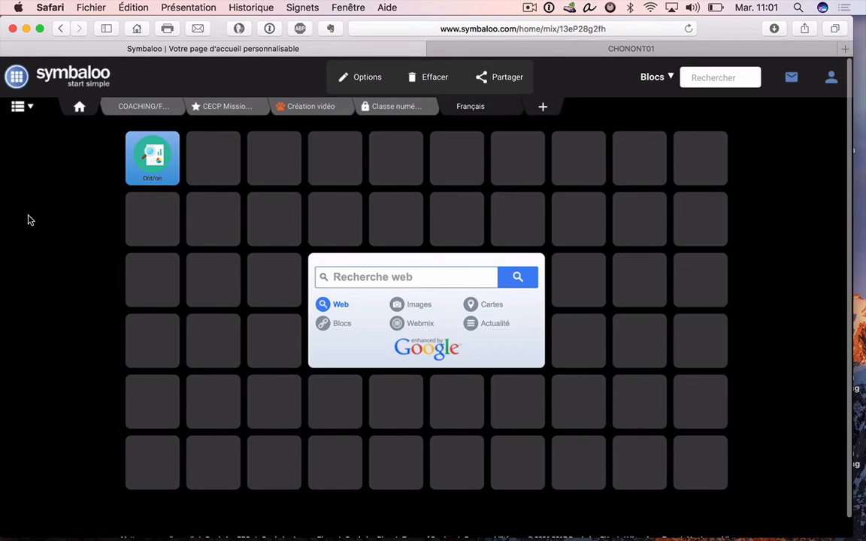
- Test the Ont/on block's link after closing the old exercise tab, and return to the Français webmix
{"action": "left_click", "coordinate": [437, 49]}
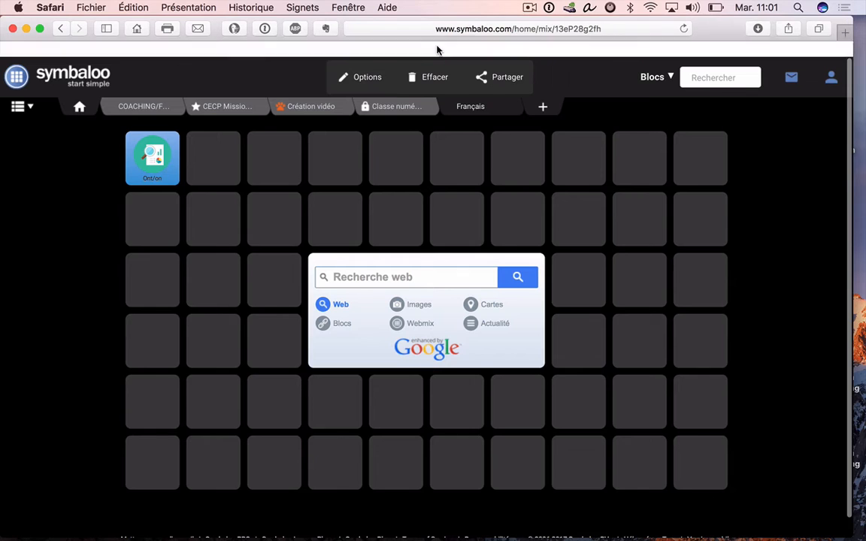
{"action": "left_click", "coordinate": [147, 152]}
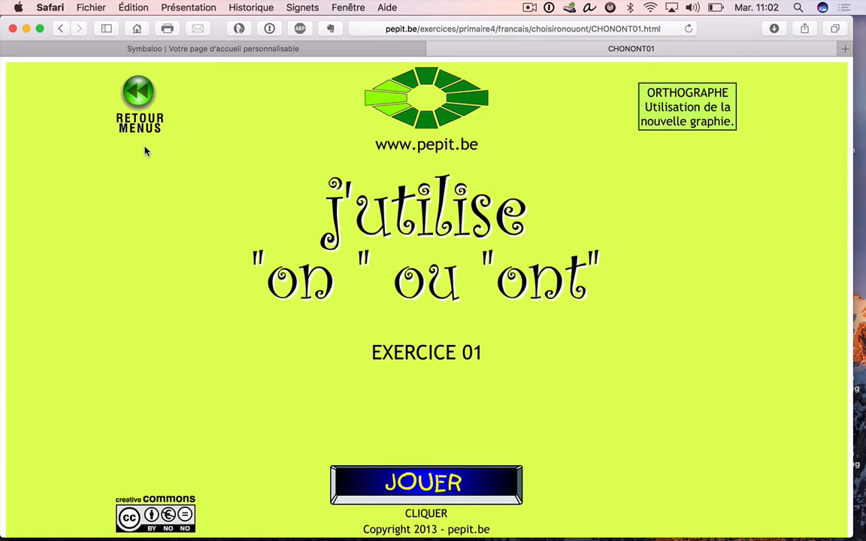
{"action": "left_click", "coordinate": [236, 50]}
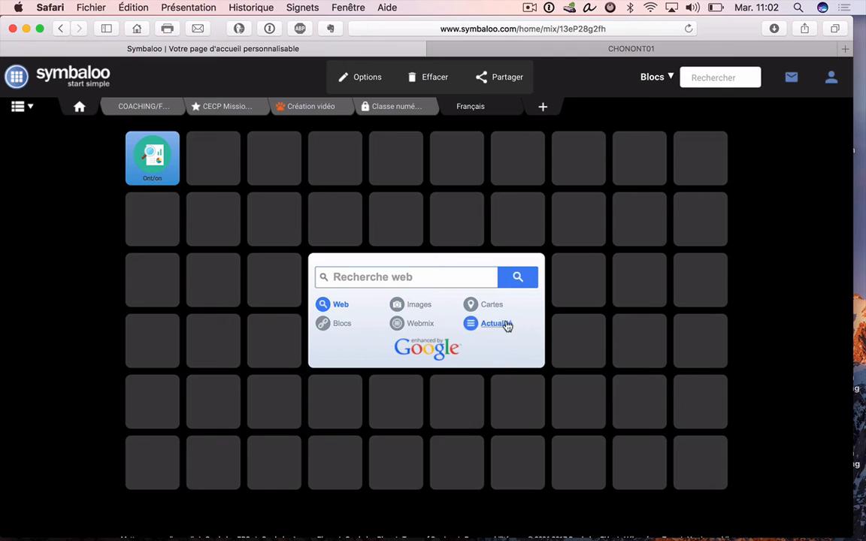
- Save the account settings with Français as language and France as country, and return to the webmix
{"action": "left_click", "coordinate": [831, 77]}
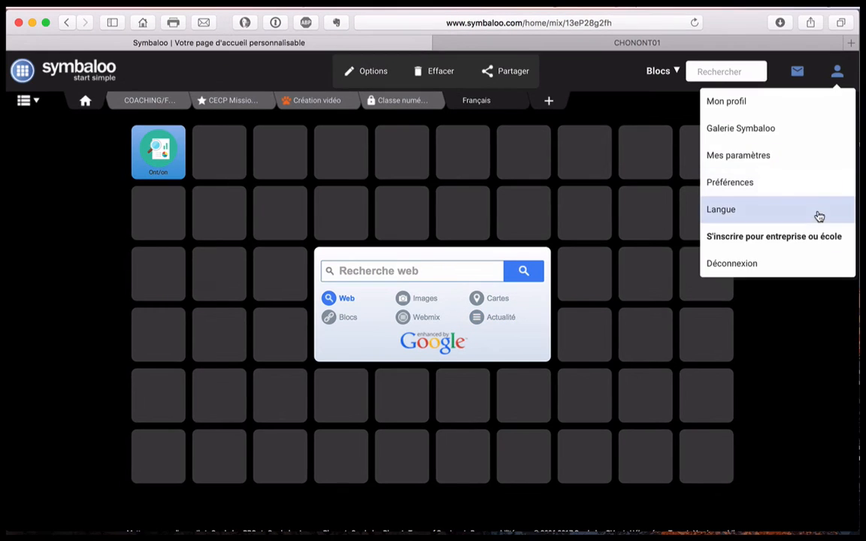
{"action": "left_click", "coordinate": [819, 216]}
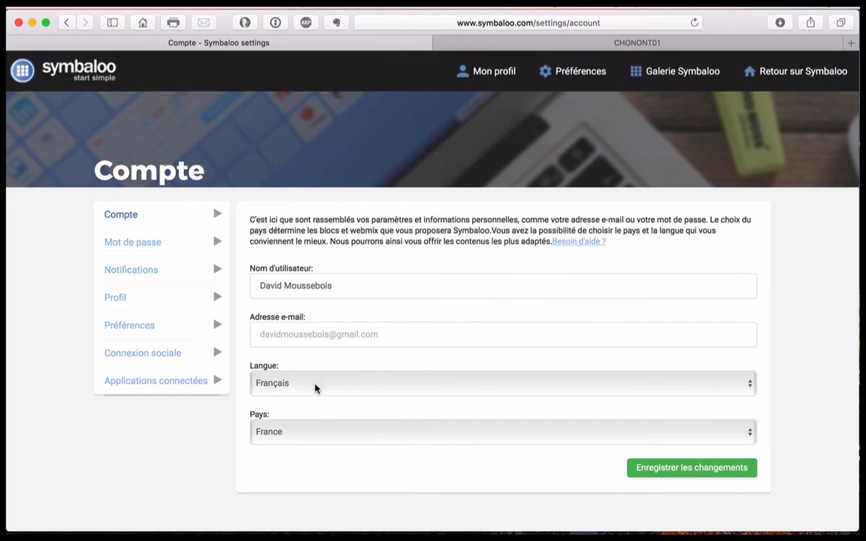
{"action": "scroll", "coordinate": [285, 347], "scroll_direction": "down", "scroll_amount": 3}
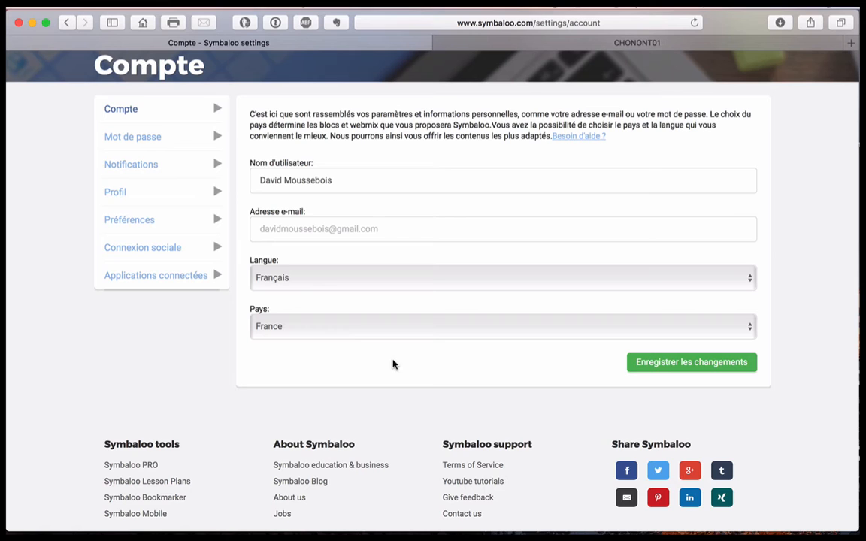
{"action": "left_click", "coordinate": [672, 366]}
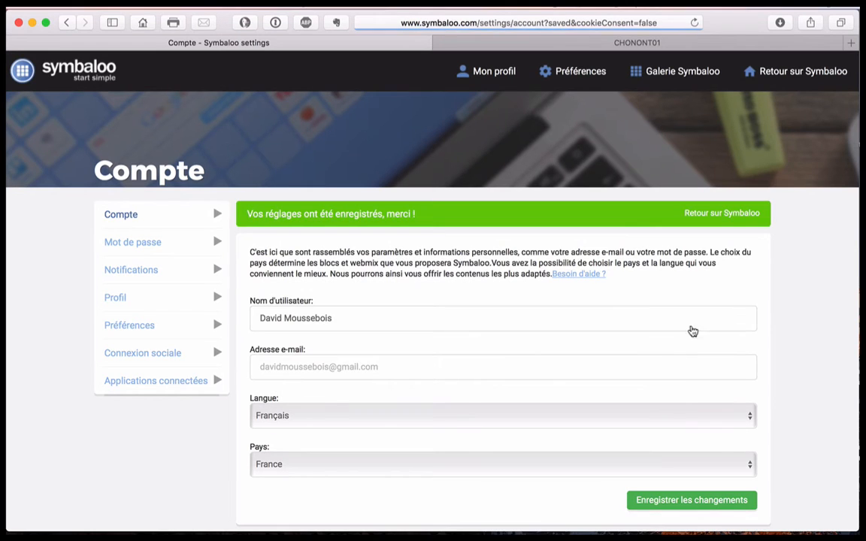
{"action": "left_click", "coordinate": [775, 85]}
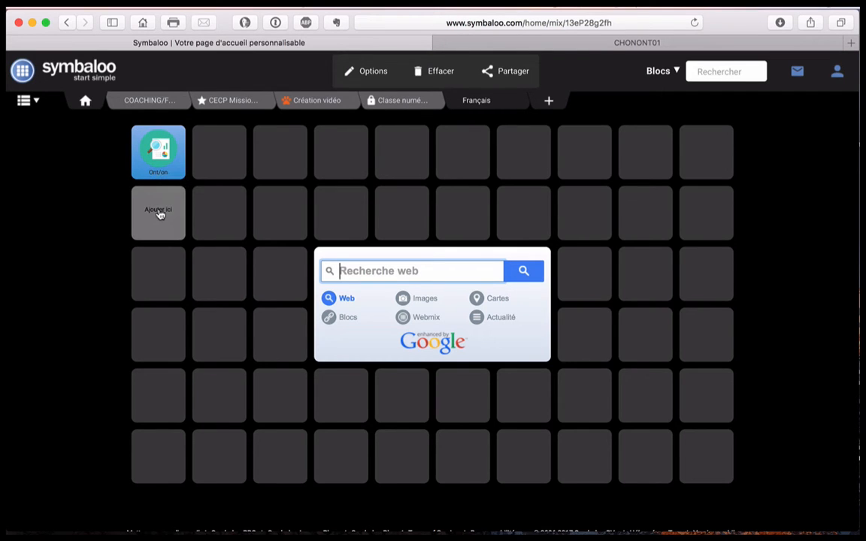
{"action": "left_click", "coordinate": [159, 215]}
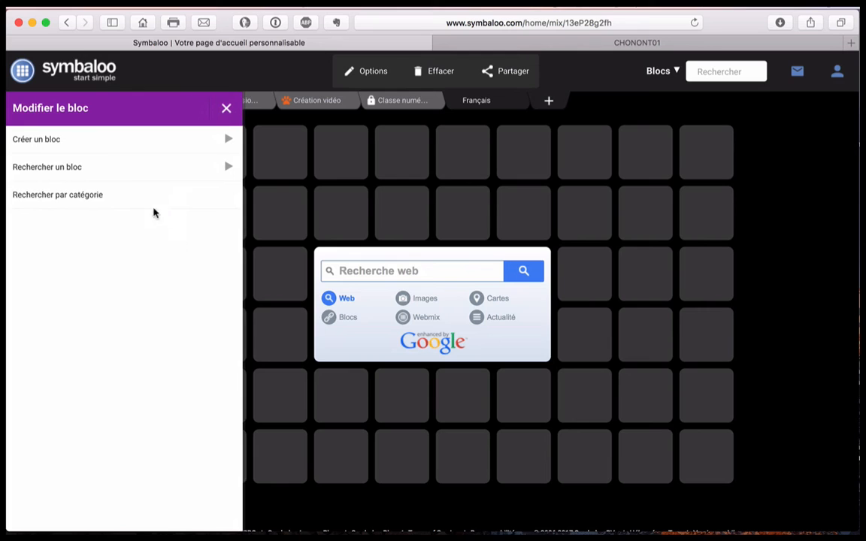
{"action": "left_click", "coordinate": [80, 147]}
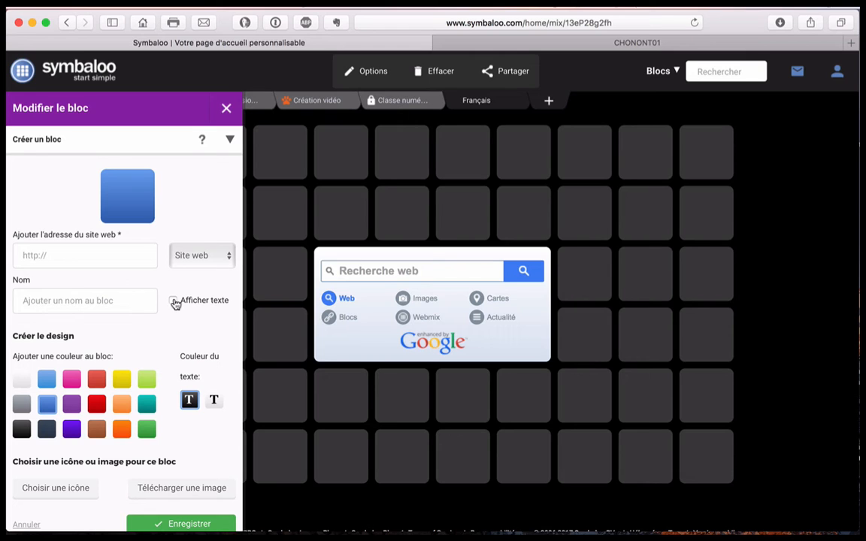
{"action": "scroll", "coordinate": [174, 306], "scroll_direction": "down", "scroll_amount": 3}
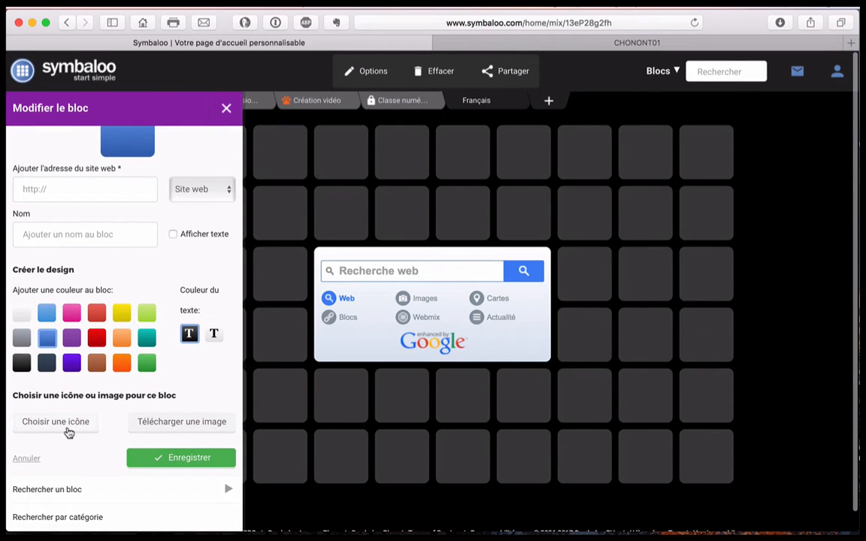
{"action": "left_click", "coordinate": [180, 460]}
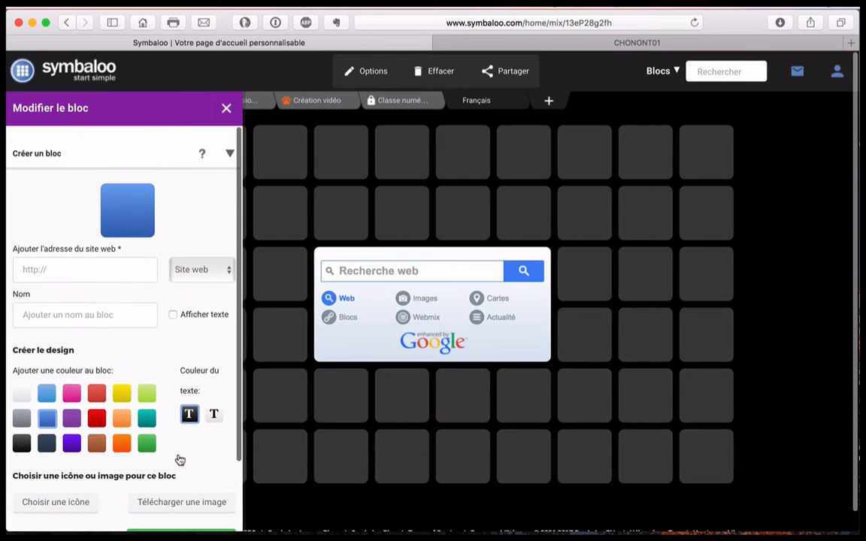
{"action": "left_click", "coordinate": [228, 109]}
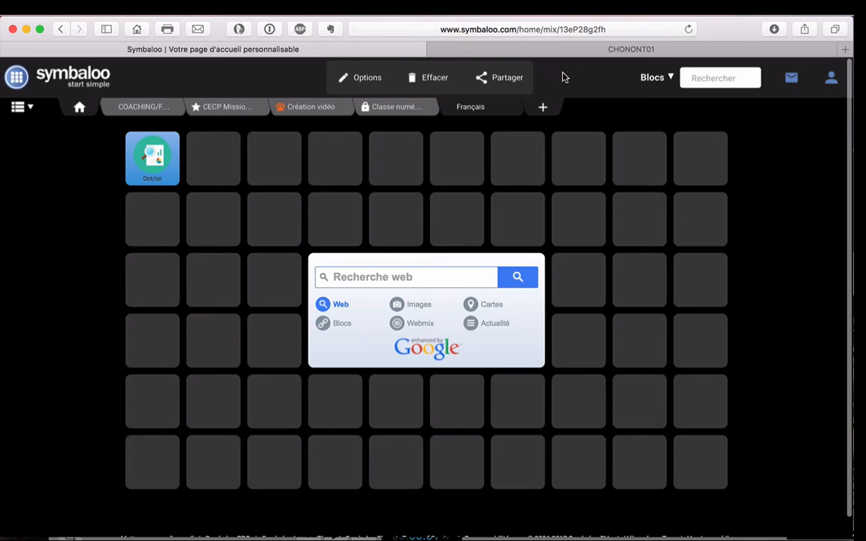
- View the CECP Mission, Création vidéo and Classe numérique webmixes to compare their sharing state
{"action": "left_click", "coordinate": [226, 107]}
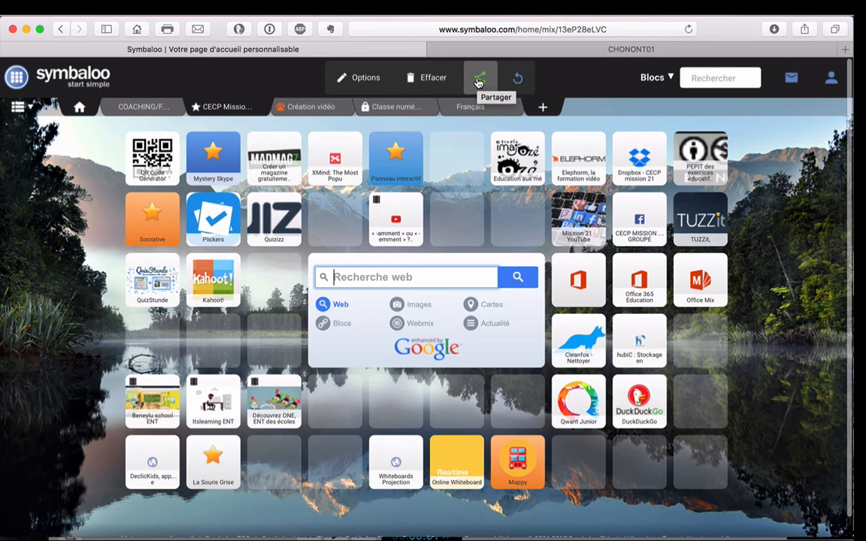
{"action": "left_click", "coordinate": [311, 106]}
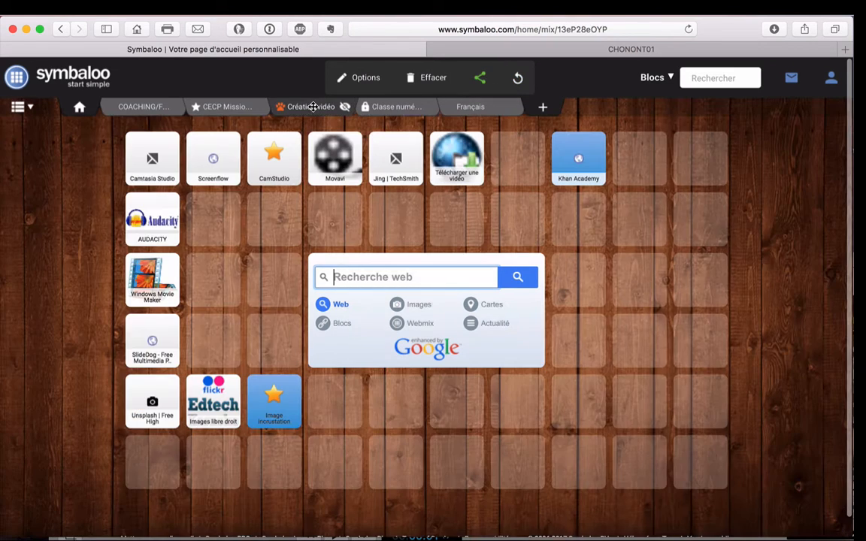
{"action": "left_click", "coordinate": [400, 109]}
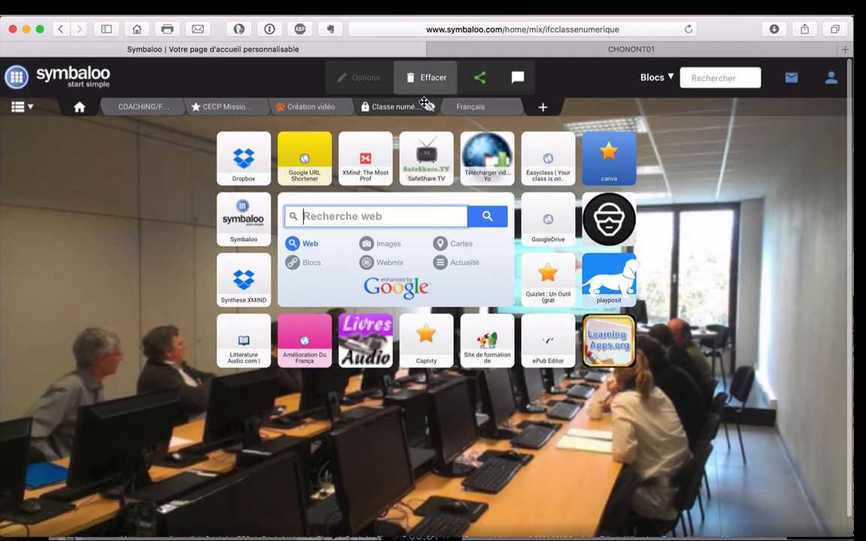
- Open the sharing settings of the Français webmix and set its shared name to CECPMISSION21 Francais
{"action": "left_click", "coordinate": [466, 106]}
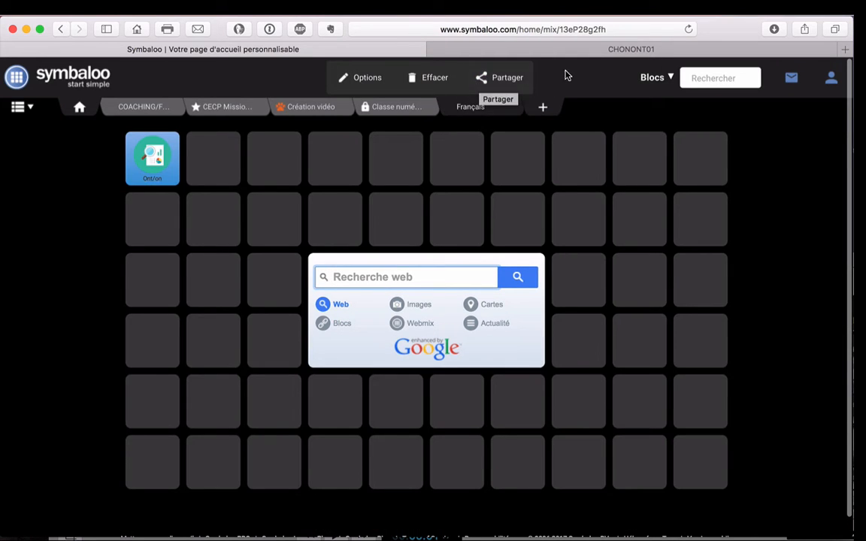
{"action": "left_click", "coordinate": [491, 80]}
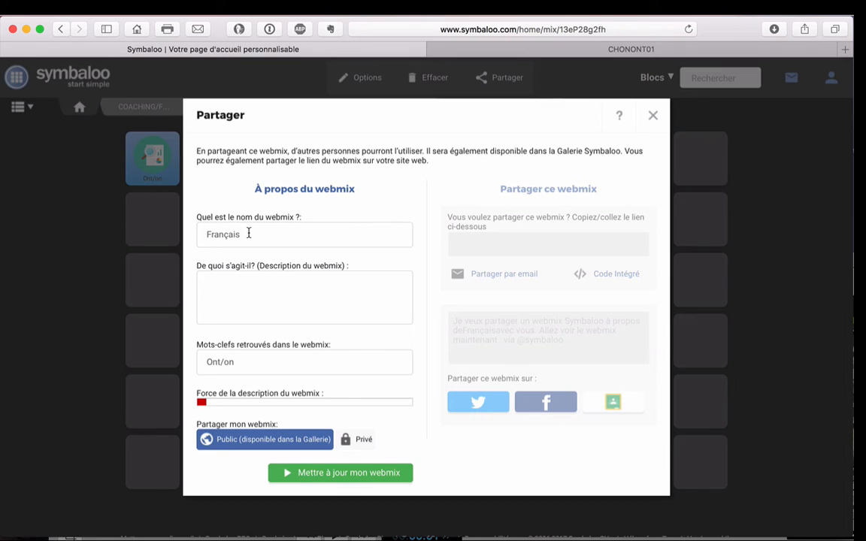
{"action": "left_click_drag", "start_coordinate": [239, 234], "coordinate": [190, 235]}
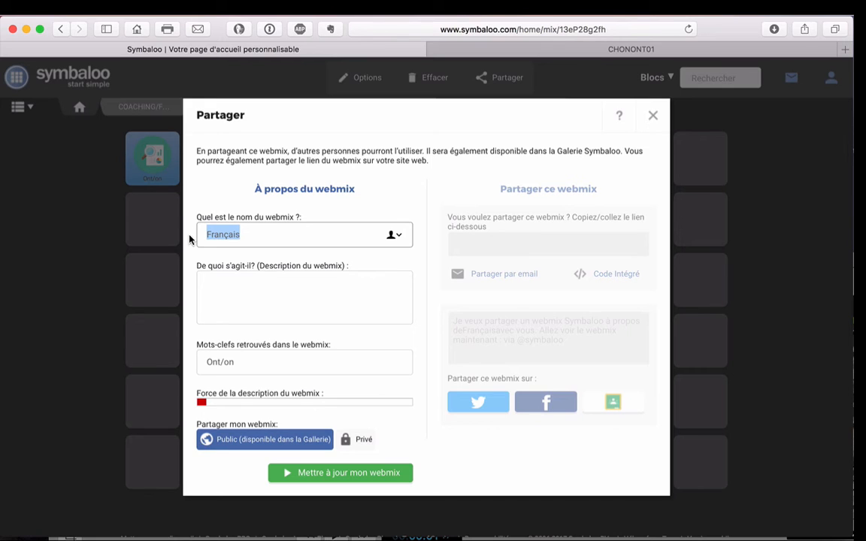
{"action": "type", "text": "CECPMISSION"}
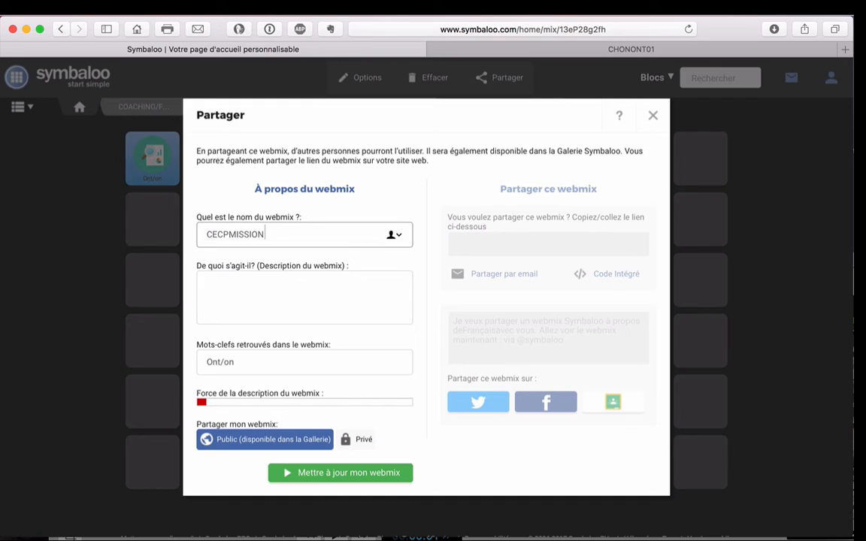
{"action": "type", "text": "21 Francais"}
- Add the description "Webmix d'exercices de 4ème primaire sur Pepit" and publish the webmix as public in the gallery
{"action": "left_click", "coordinate": [232, 285]}
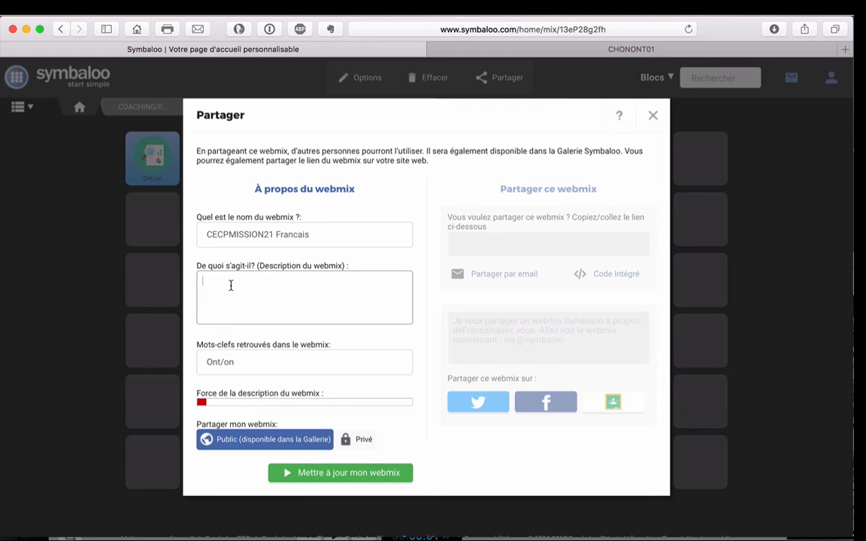
{"action": "type", "text": "Webmix d'exercices de 4ème pr"}
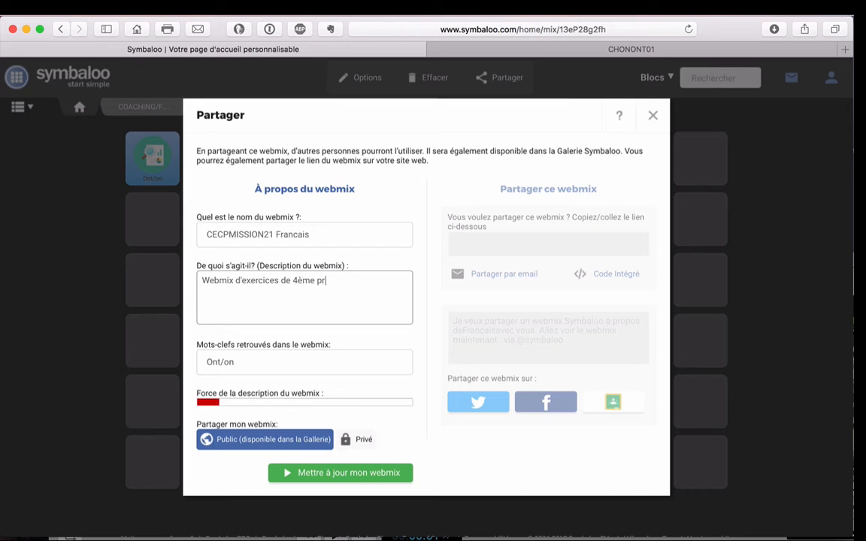
{"action": "type", "text": "imaire sur Pepit"}
{"action": "left_click", "coordinate": [310, 474]}
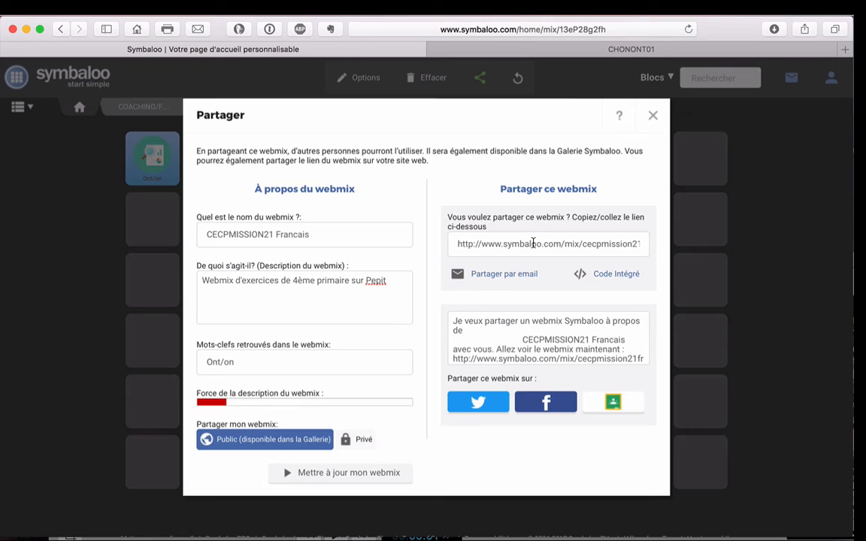
- Select the complete share link of the CECPMISSION21 Francais webmix, and close the sharing dialog
{"action": "left_click_drag", "start_coordinate": [533, 243], "coordinate": [697, 247]}
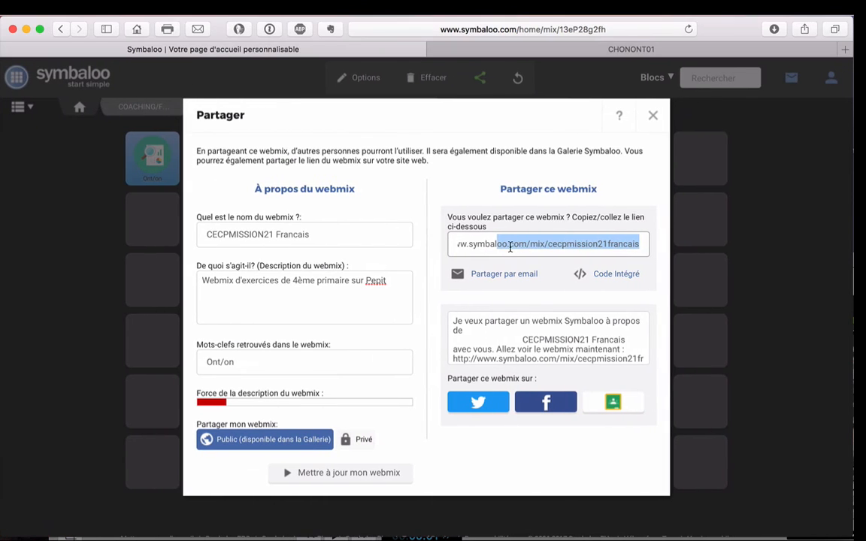
{"action": "left_click", "coordinate": [657, 243]}
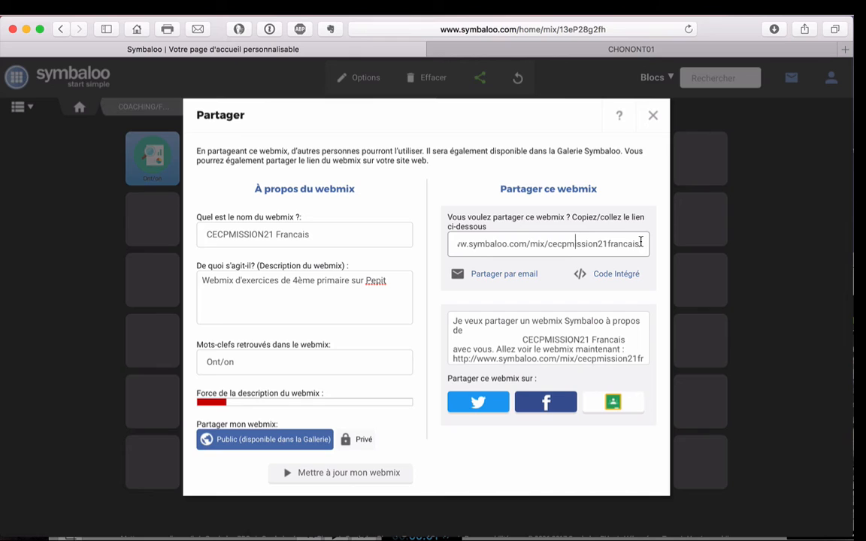
{"action": "left_click_drag", "start_coordinate": [640, 244], "coordinate": [430, 231]}
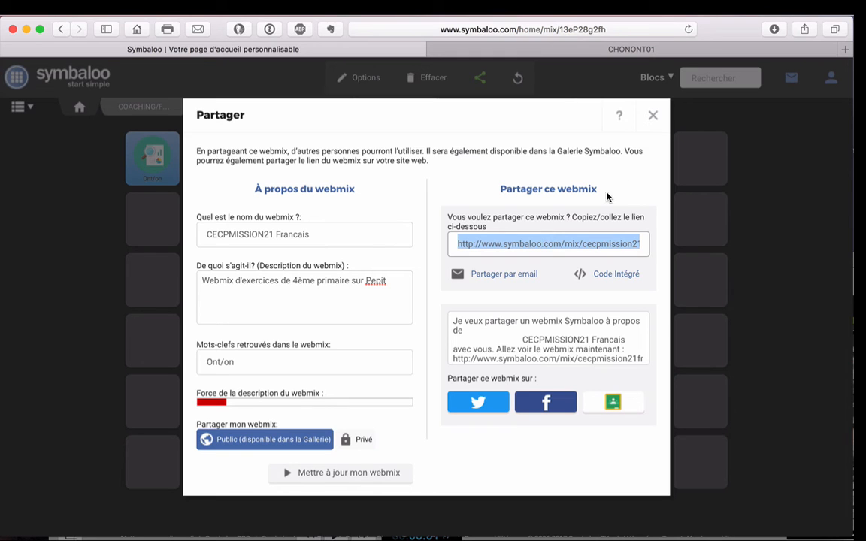
{"action": "left_click", "coordinate": [653, 115]}
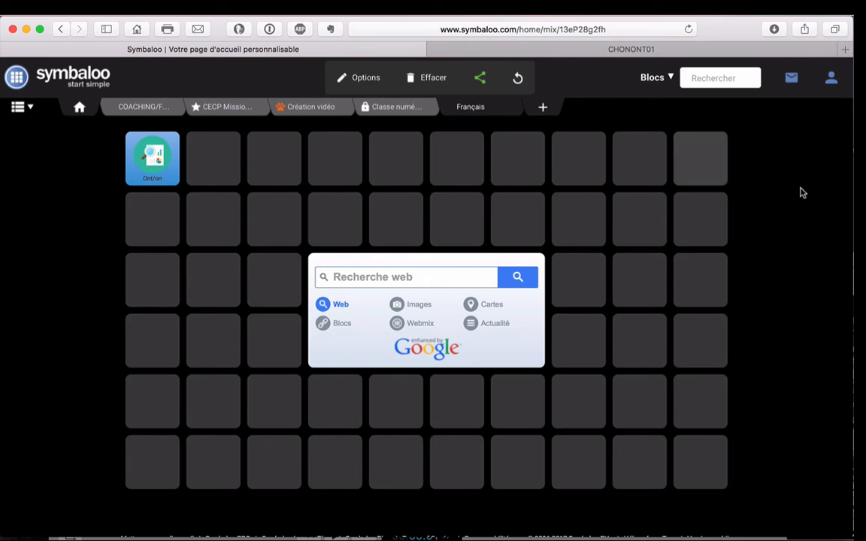
- Search the webmixes for CECPMISSION21 and open the gallery page of CECPMISSION21 Francais
{"action": "left_click", "coordinate": [662, 78]}
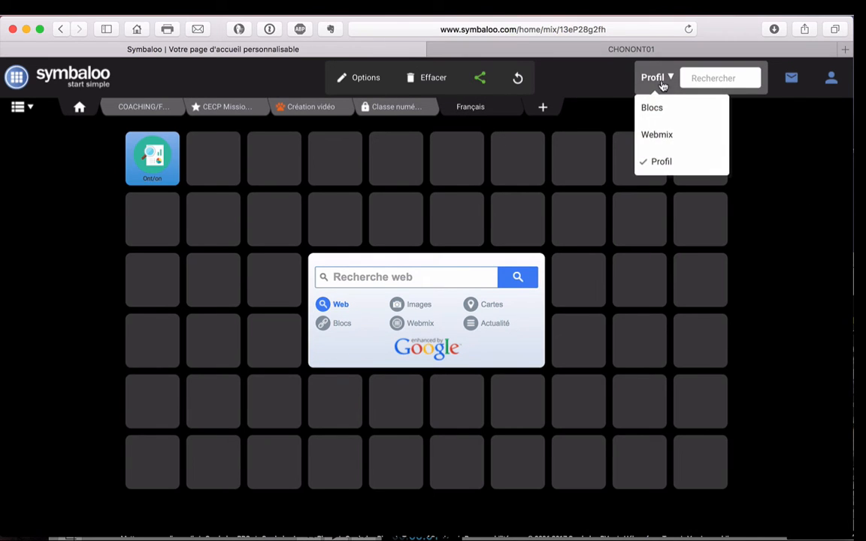
{"action": "left_click", "coordinate": [667, 137]}
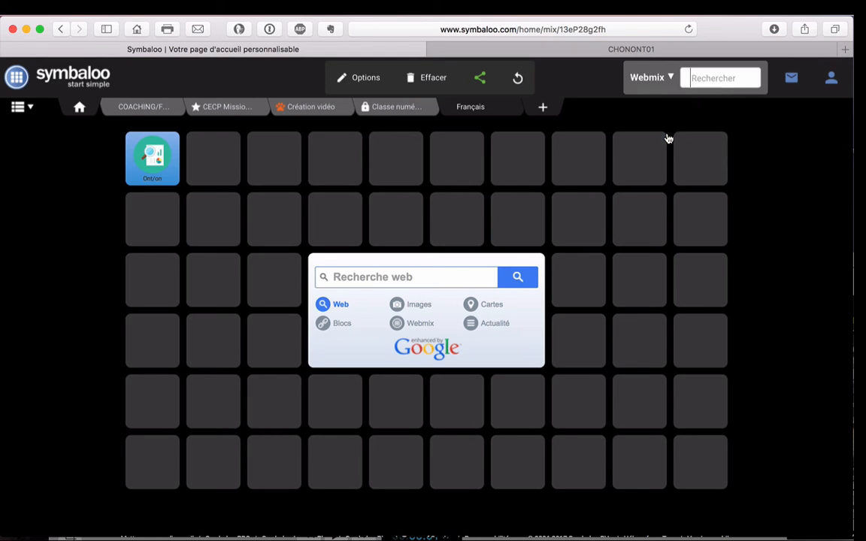
{"action": "left_click", "coordinate": [700, 76]}
{"action": "type", "text": "CECPMISSION21"}
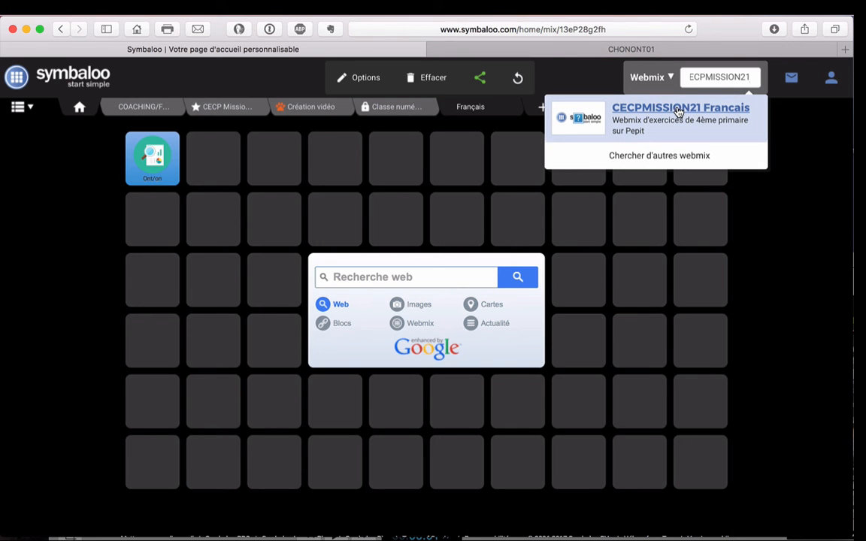
{"action": "left_click", "coordinate": [680, 109]}
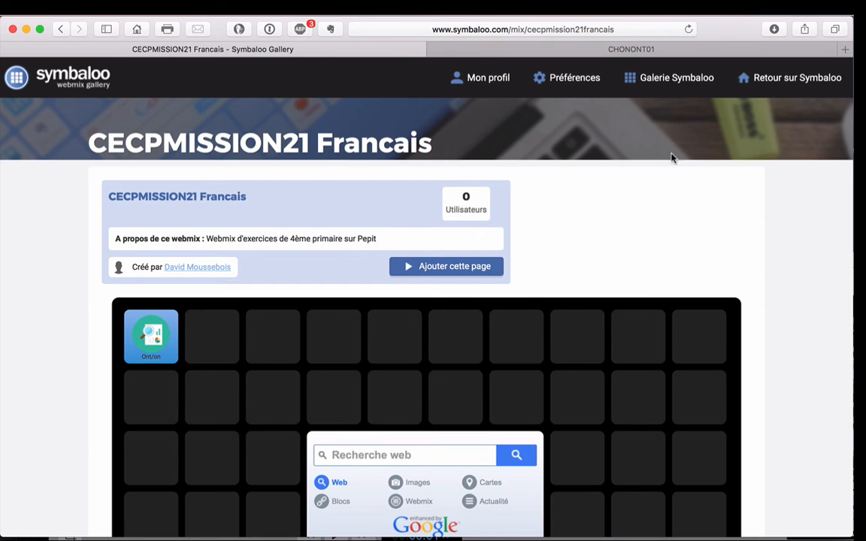
- Look over the shared webmix's gallery page, including the option to add it, and return to the Français webmix
{"action": "scroll", "coordinate": [694, 195], "scroll_direction": "down", "scroll_amount": 5}
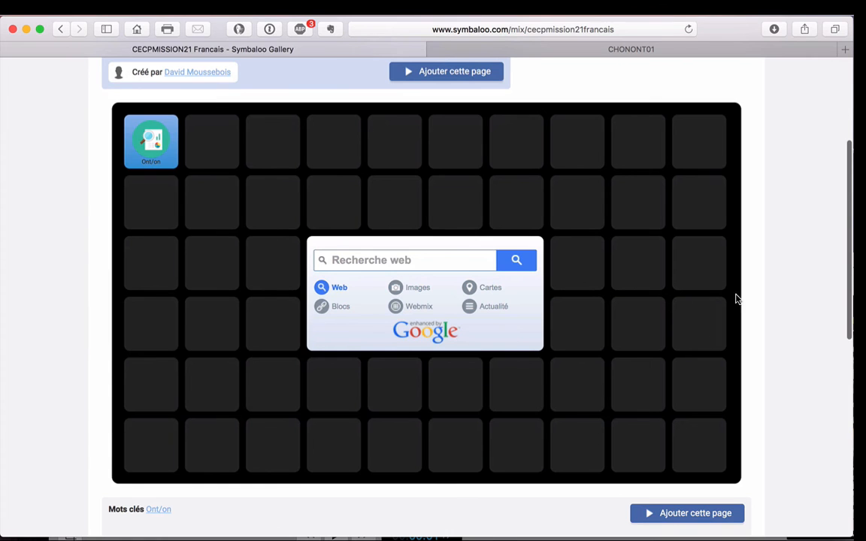
{"action": "scroll", "coordinate": [478, 166], "scroll_direction": "up", "scroll_amount": 3}
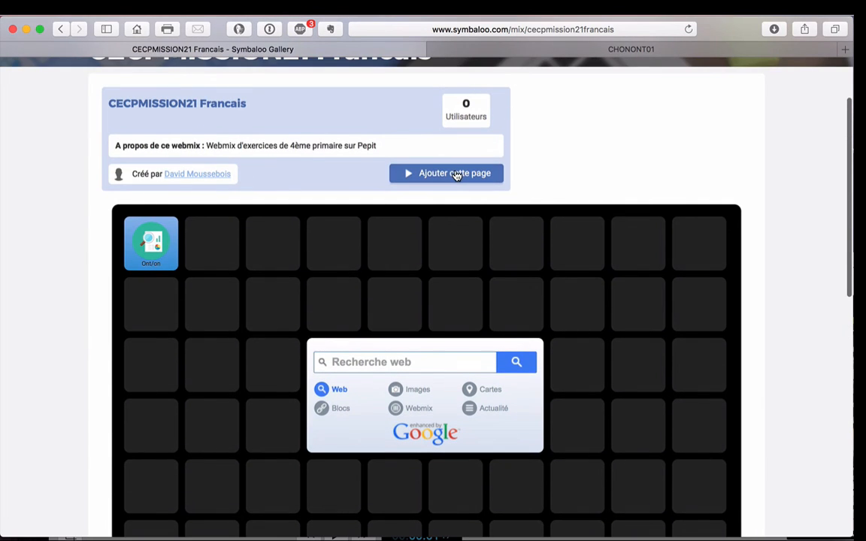
{"action": "left_click", "coordinate": [61, 28]}
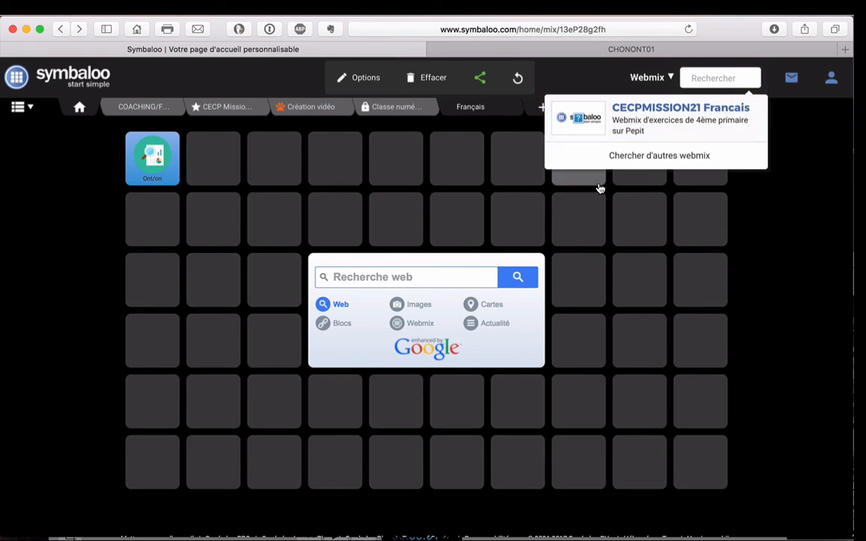
- Add an empty webmix named Mathématiques
{"action": "left_click", "coordinate": [542, 107]}
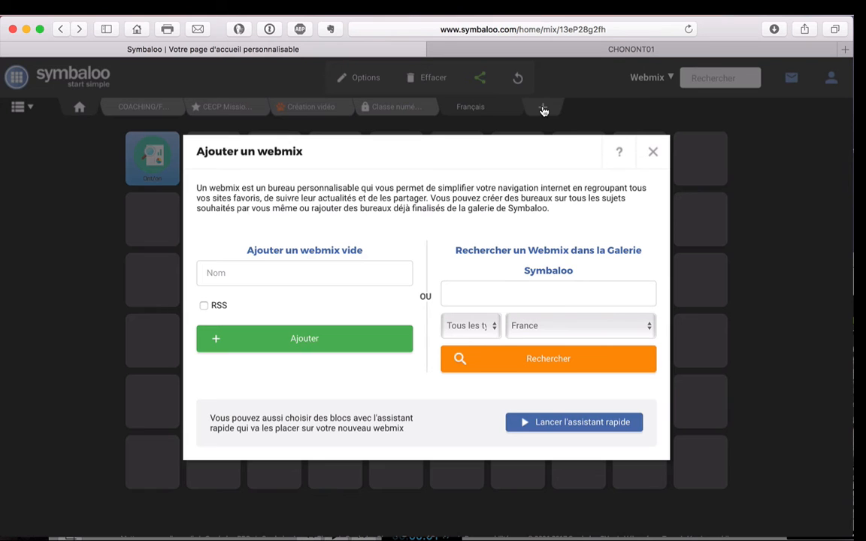
{"action": "left_click", "coordinate": [343, 276]}
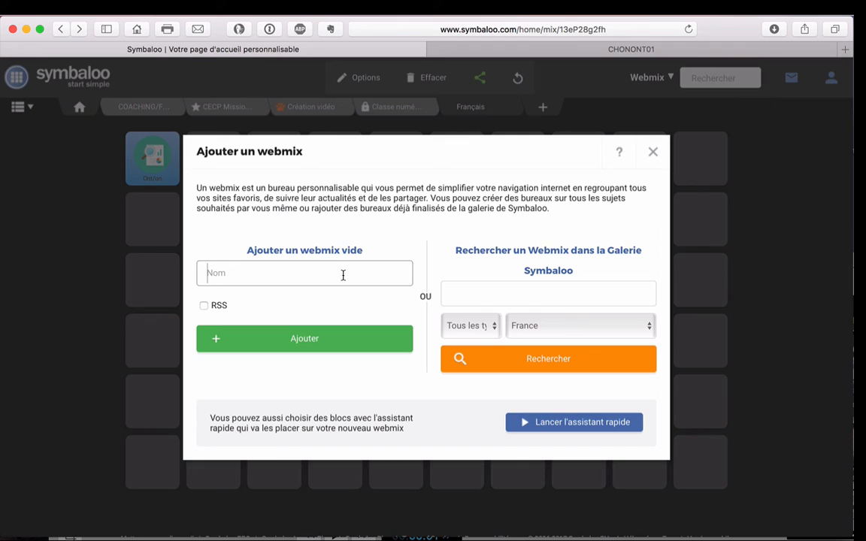
{"action": "type", "text": "Mathématiques"}
{"action": "key", "text": "Return"}
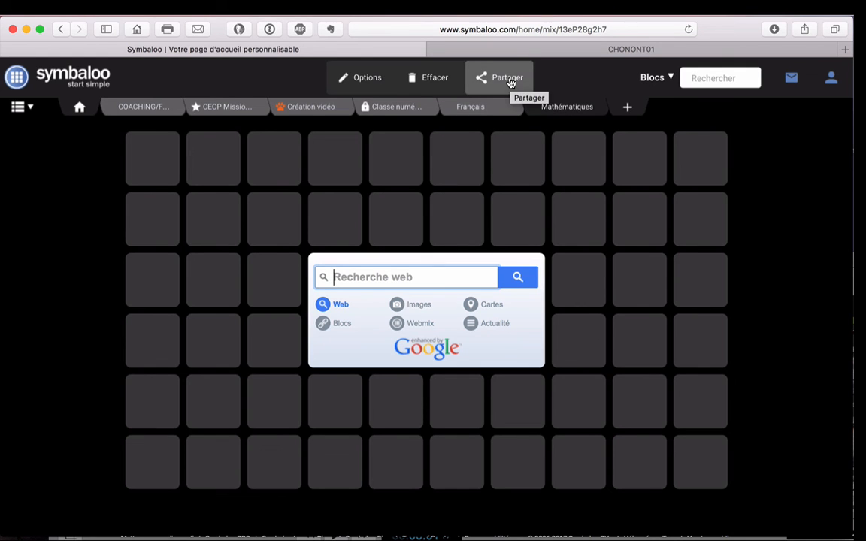
- Share the Mathématiques webmix publicly under its own name without a description, and close the sharing dialog
{"action": "left_click", "coordinate": [509, 79]}
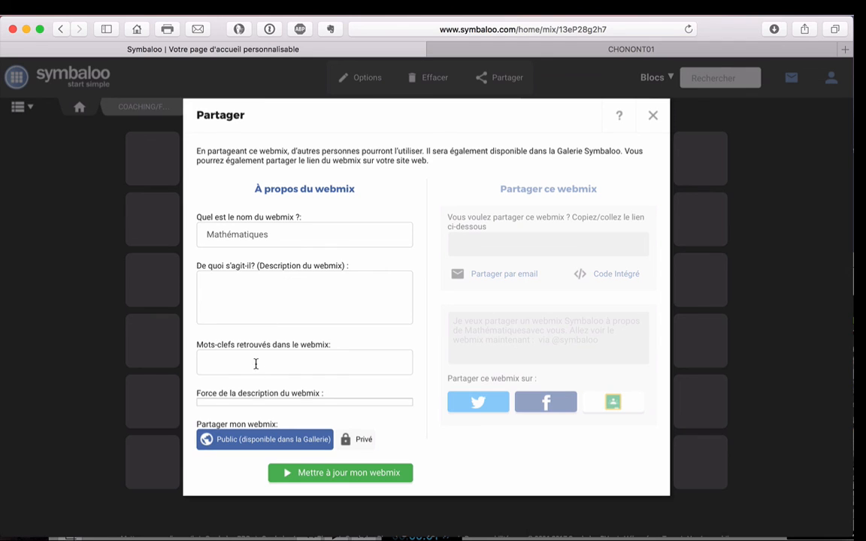
{"action": "left_click", "coordinate": [340, 473]}
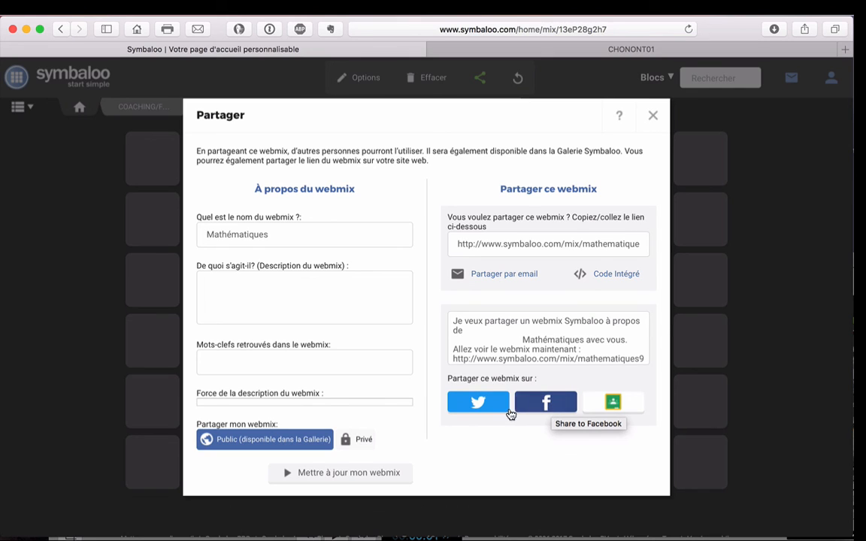
{"action": "left_click", "coordinate": [653, 118]}
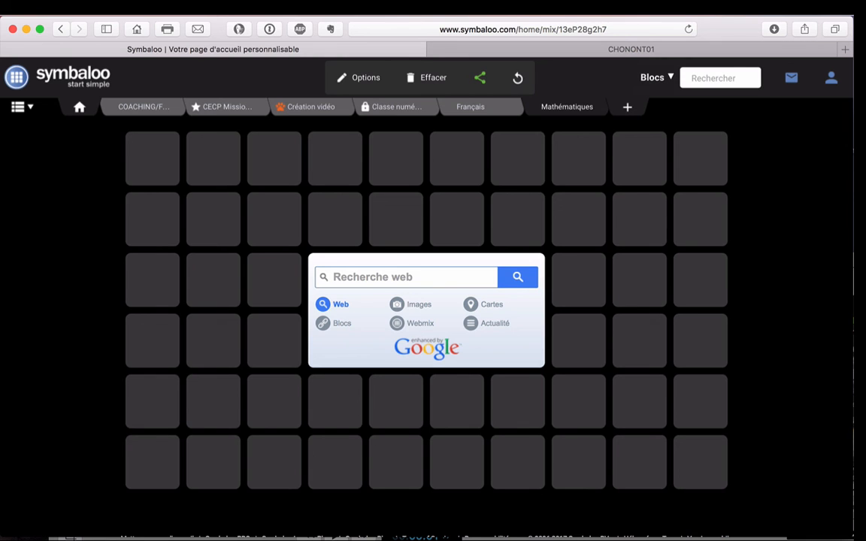
{"action": "left_click", "coordinate": [550, 8]}
{"action": "left_click", "coordinate": [527, 8]}
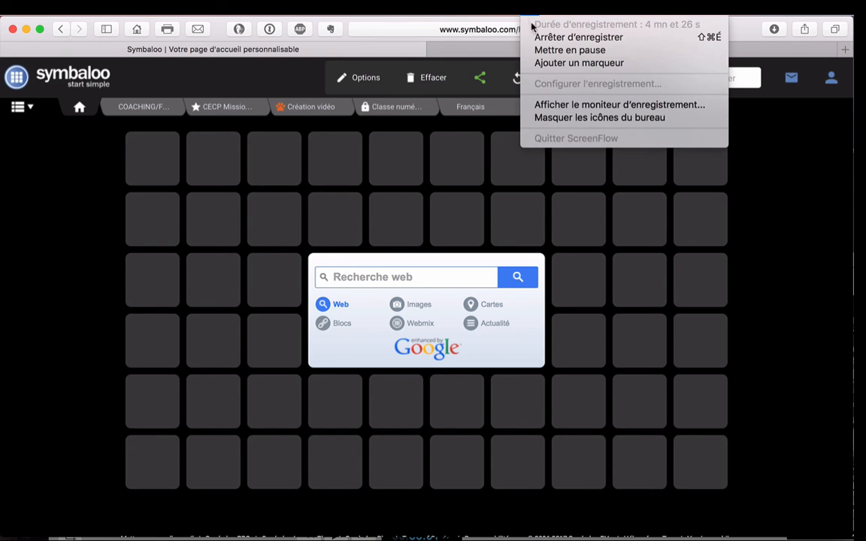